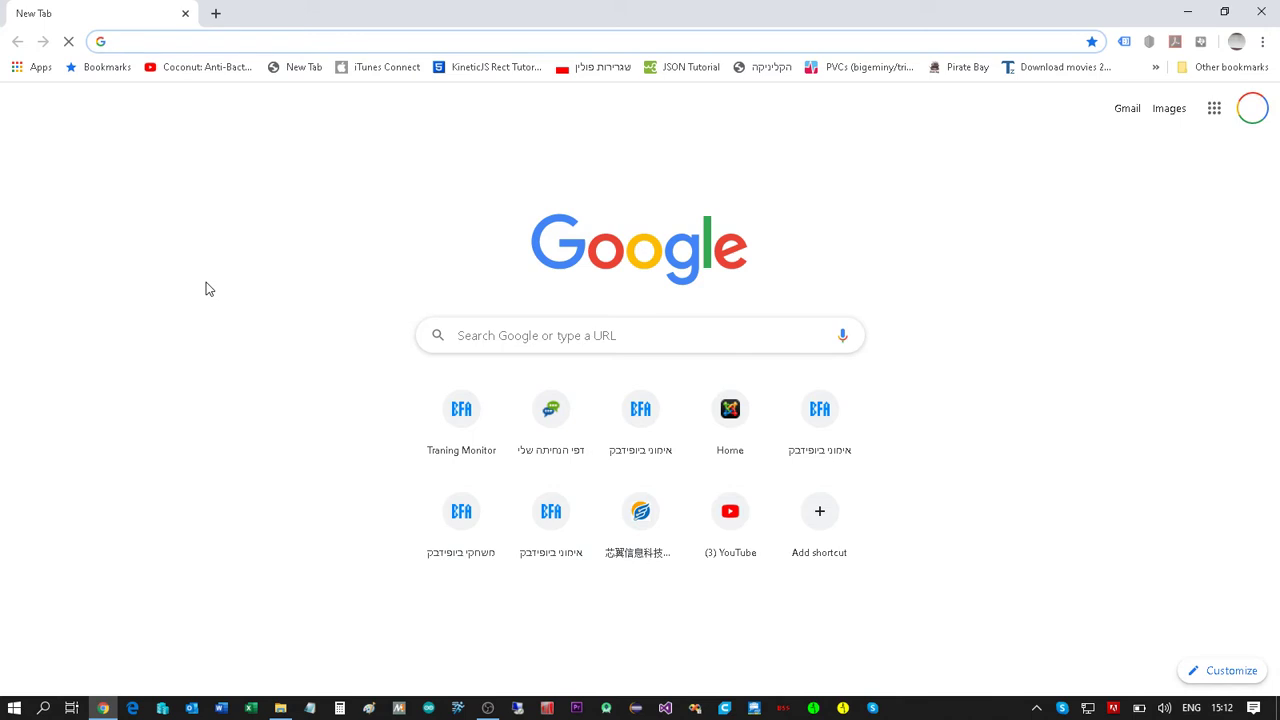
type("http://perspective.org.il/d/e/biosignals.zip")
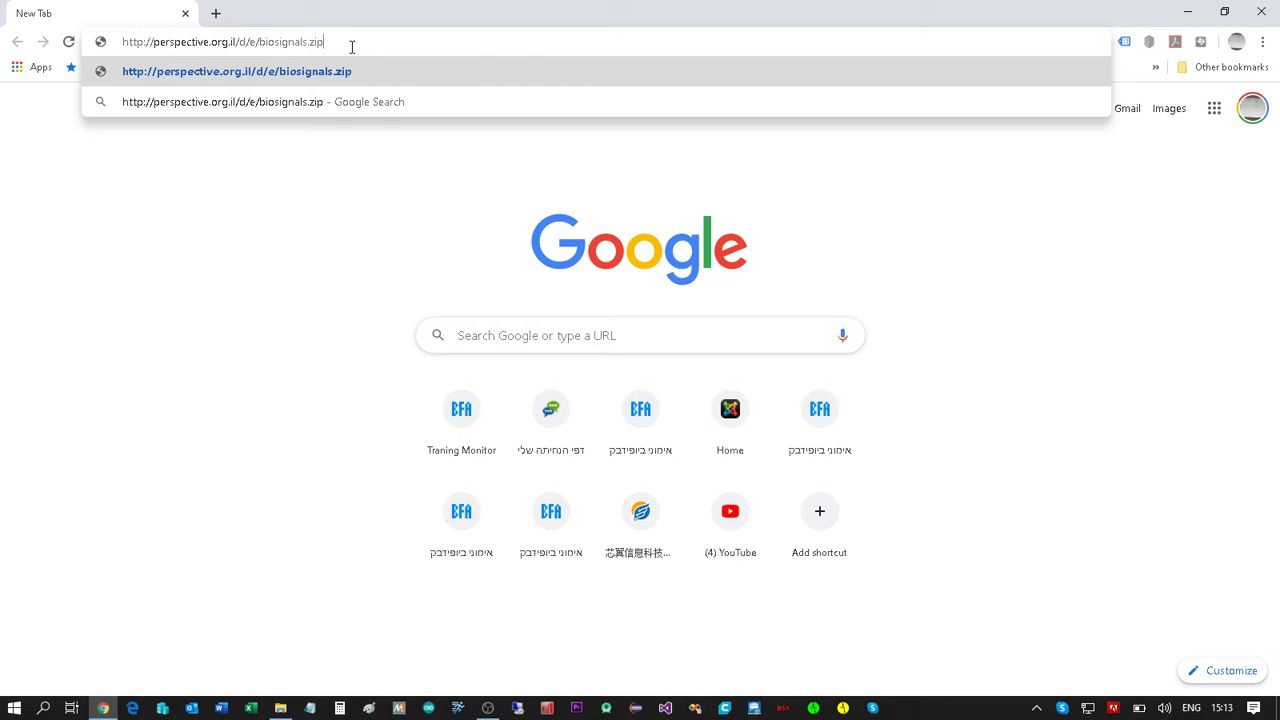
key("Return")
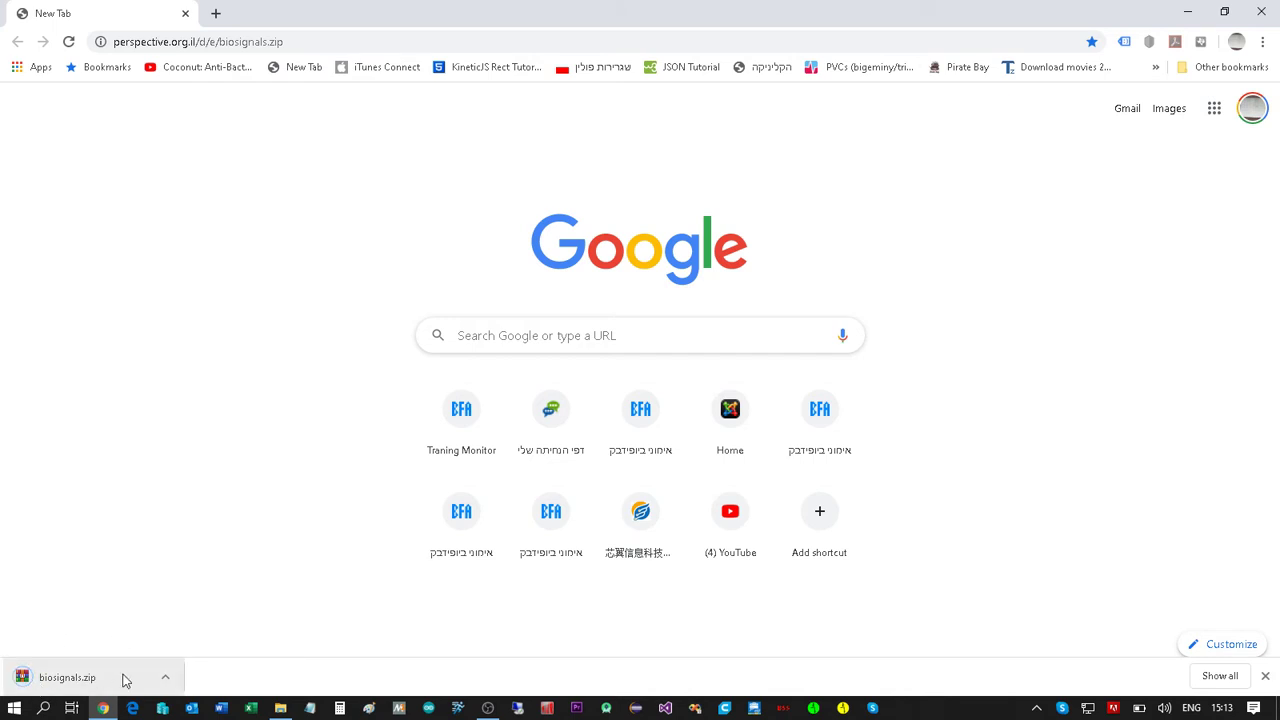
left_click(166, 677)
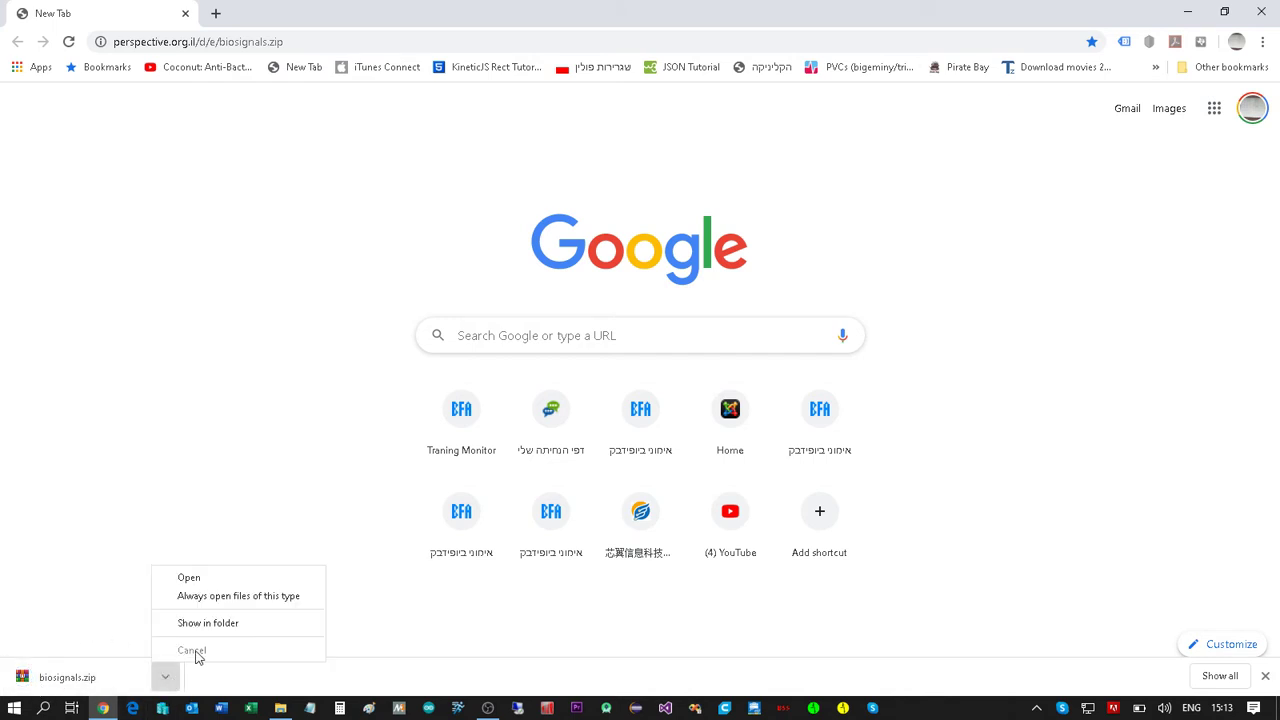
left_click(210, 622)
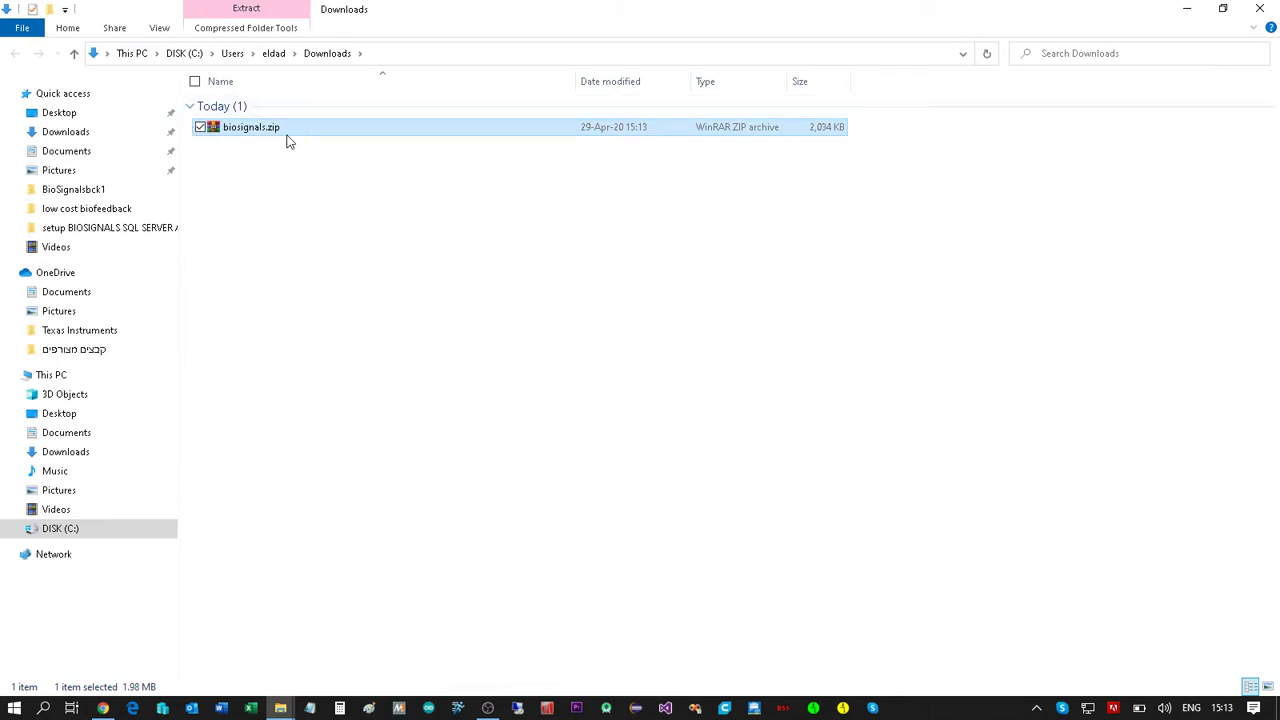
Run BioSignals.exe from the biosignals.zip archive and install it to the c:\BioSignals folder.
double_click(218, 132)
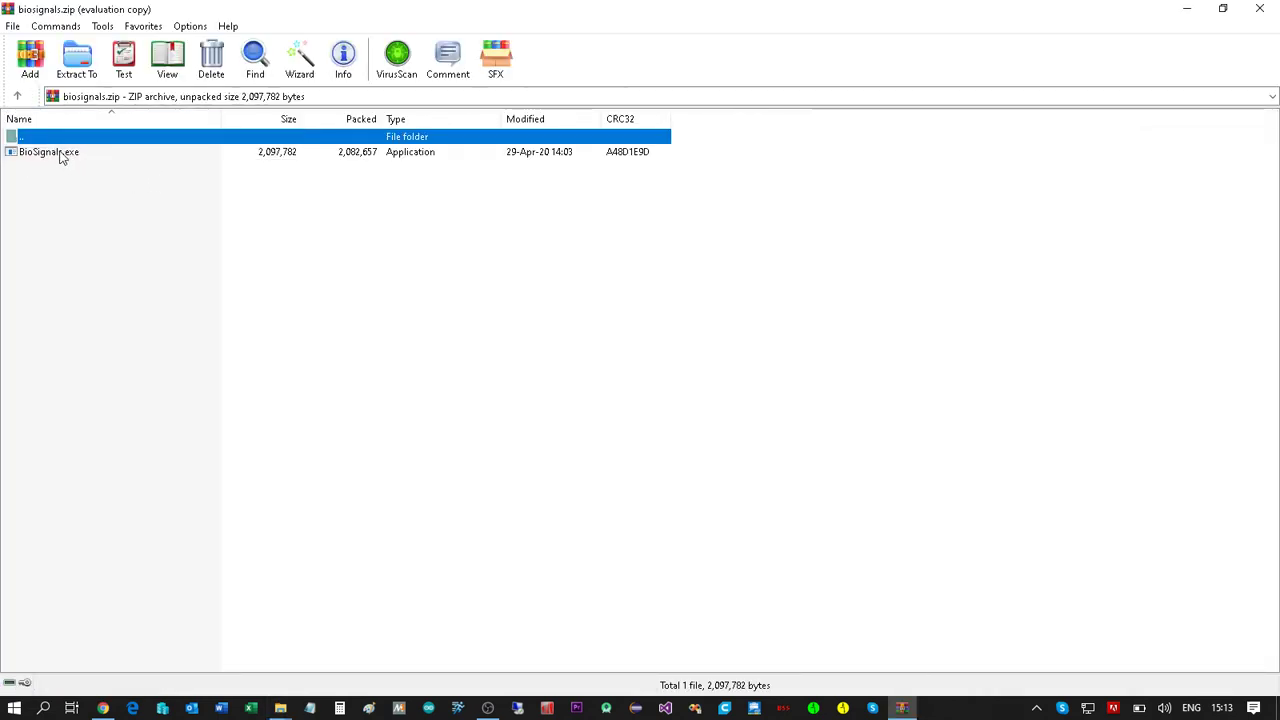
left_click(62, 155)
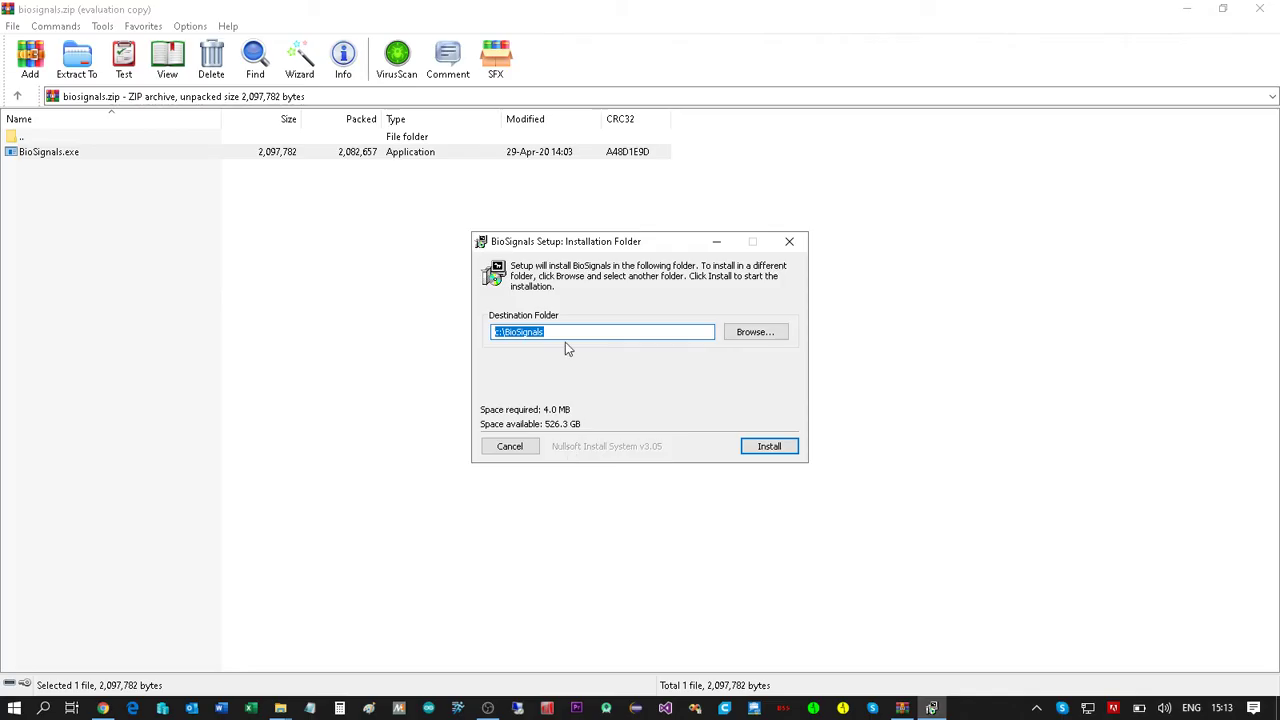
left_click(752, 449)
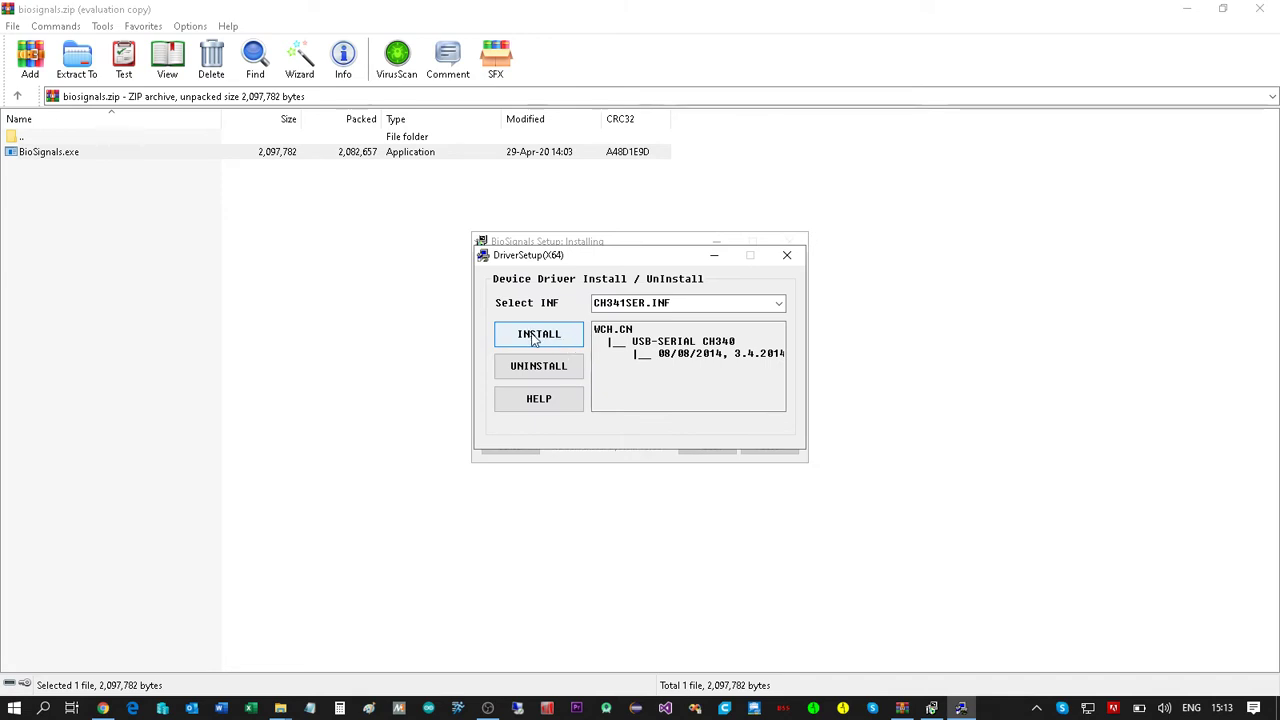
Try to install the CH341SER.INF driver, and uninstall the existing USB-SERIAL CH340 driver.
left_click(531, 338)
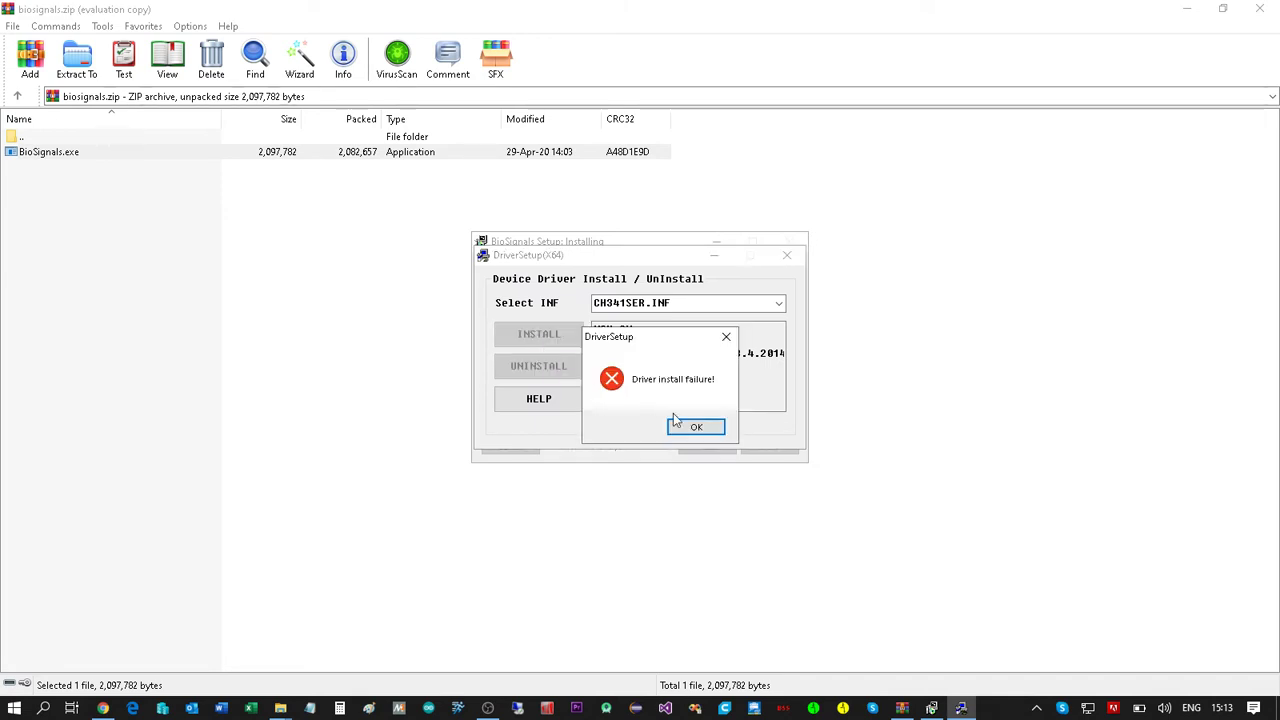
left_click(697, 430)
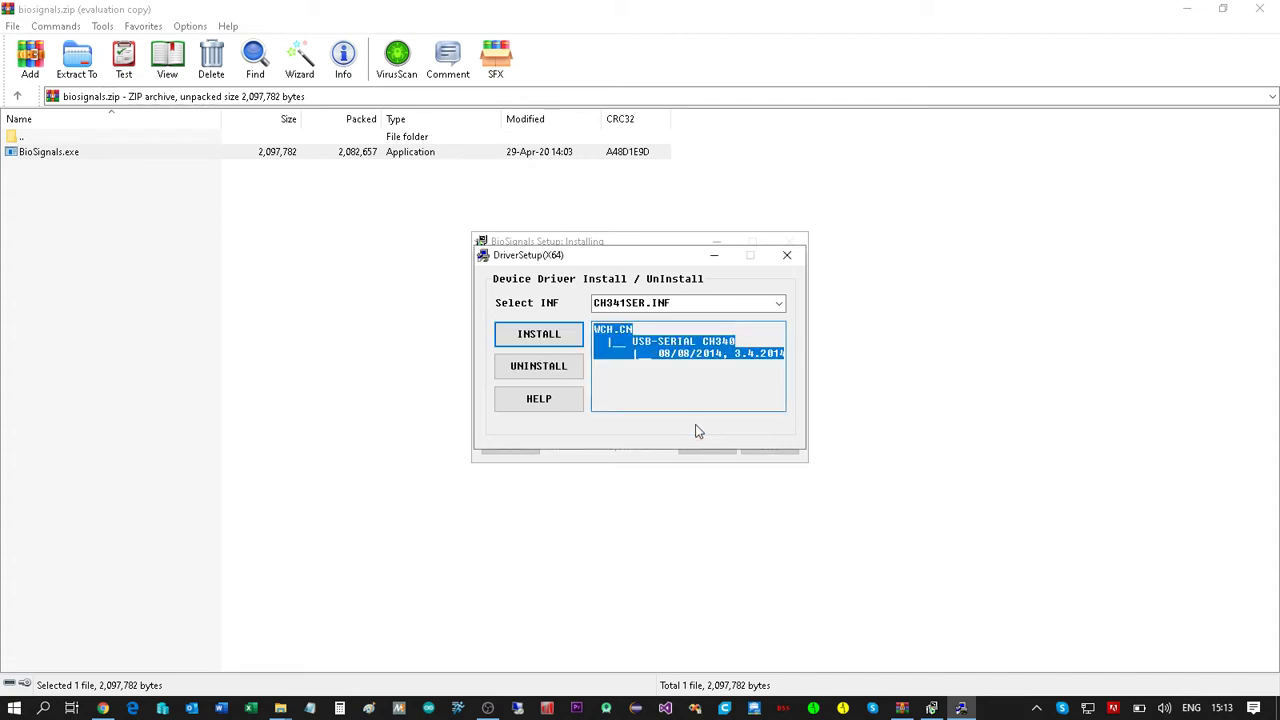
left_click(531, 368)
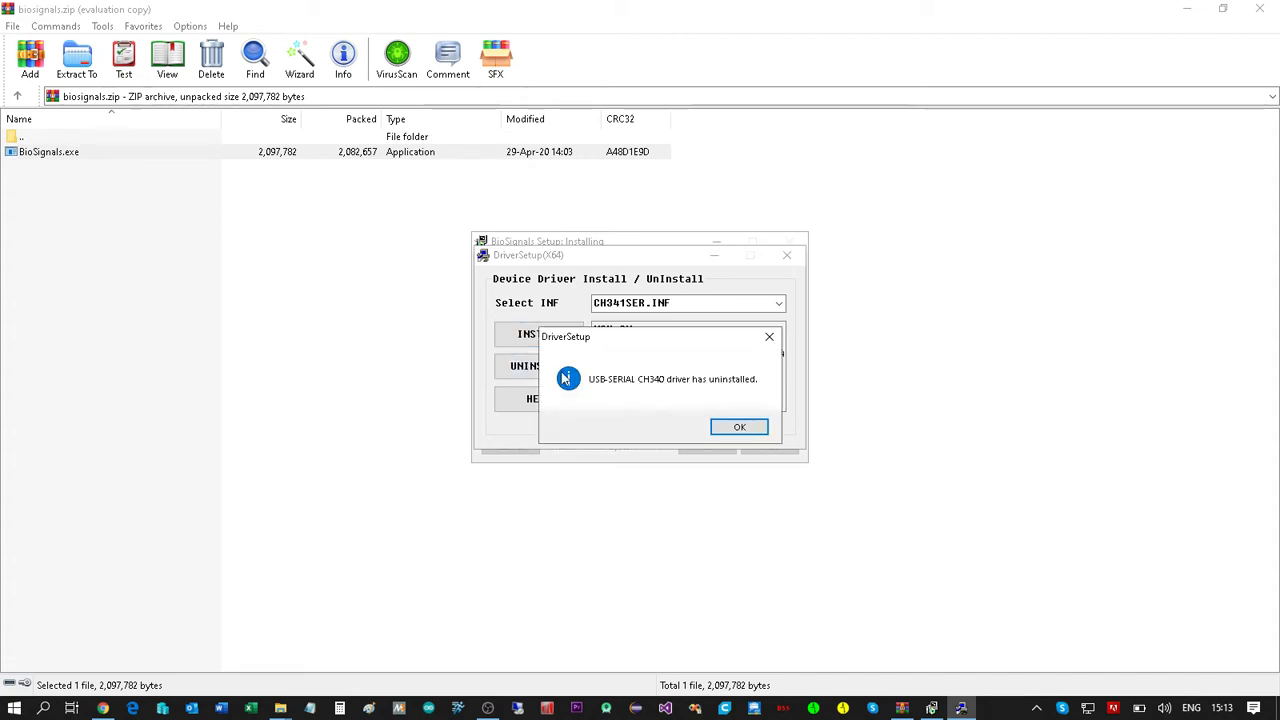
left_click(737, 428)
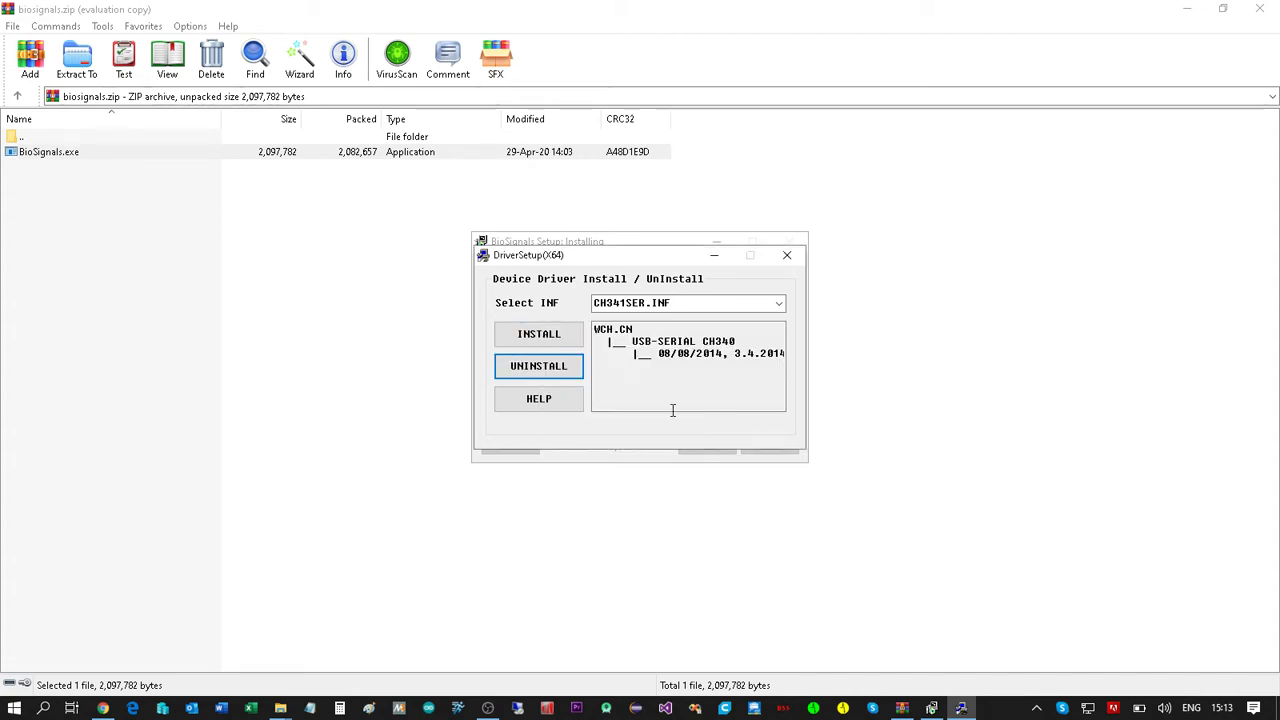
Install the CH341SER.INF driver again, close the driver setup and acknowledge the BioSignals setup message.
left_click(541, 340)
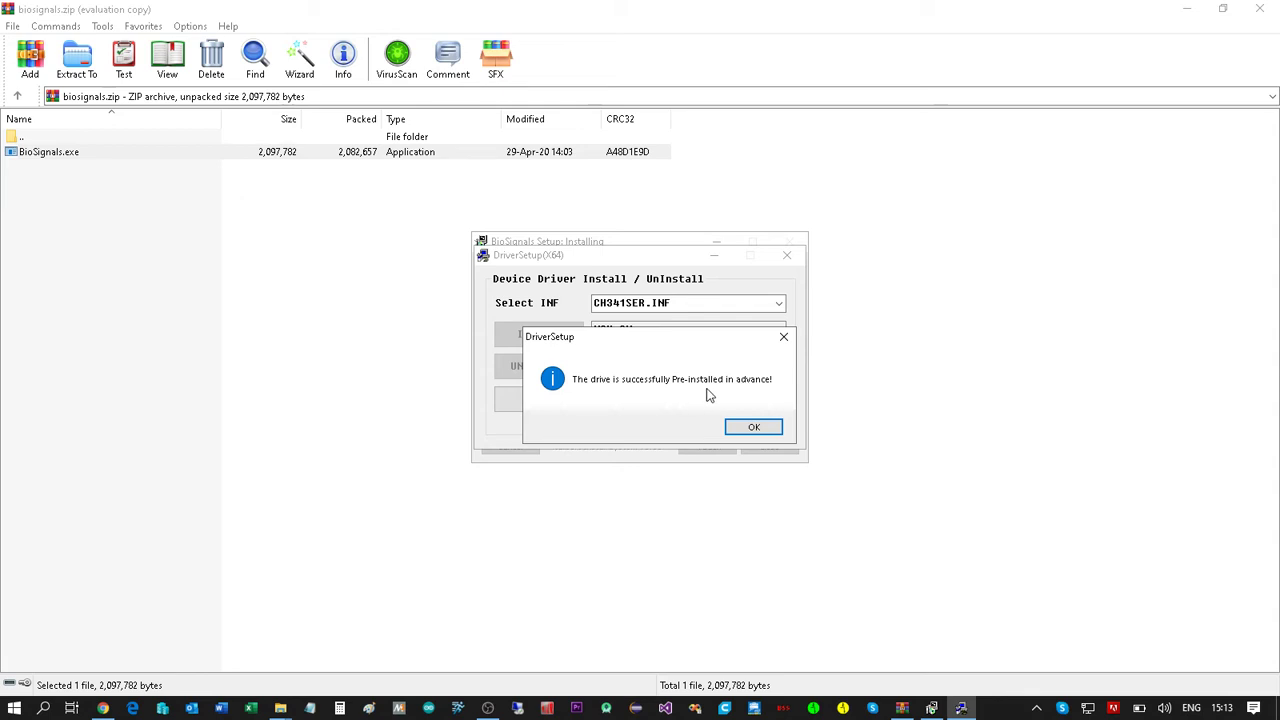
left_click(749, 427)
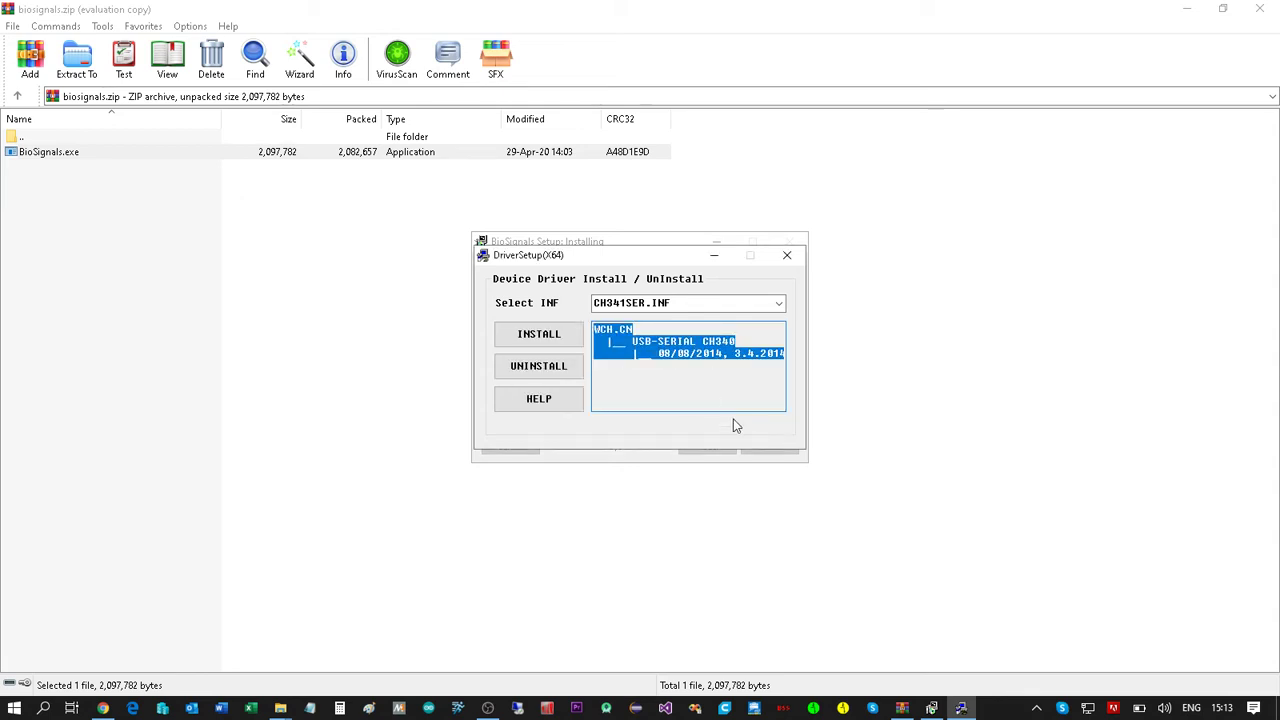
left_click(787, 255)
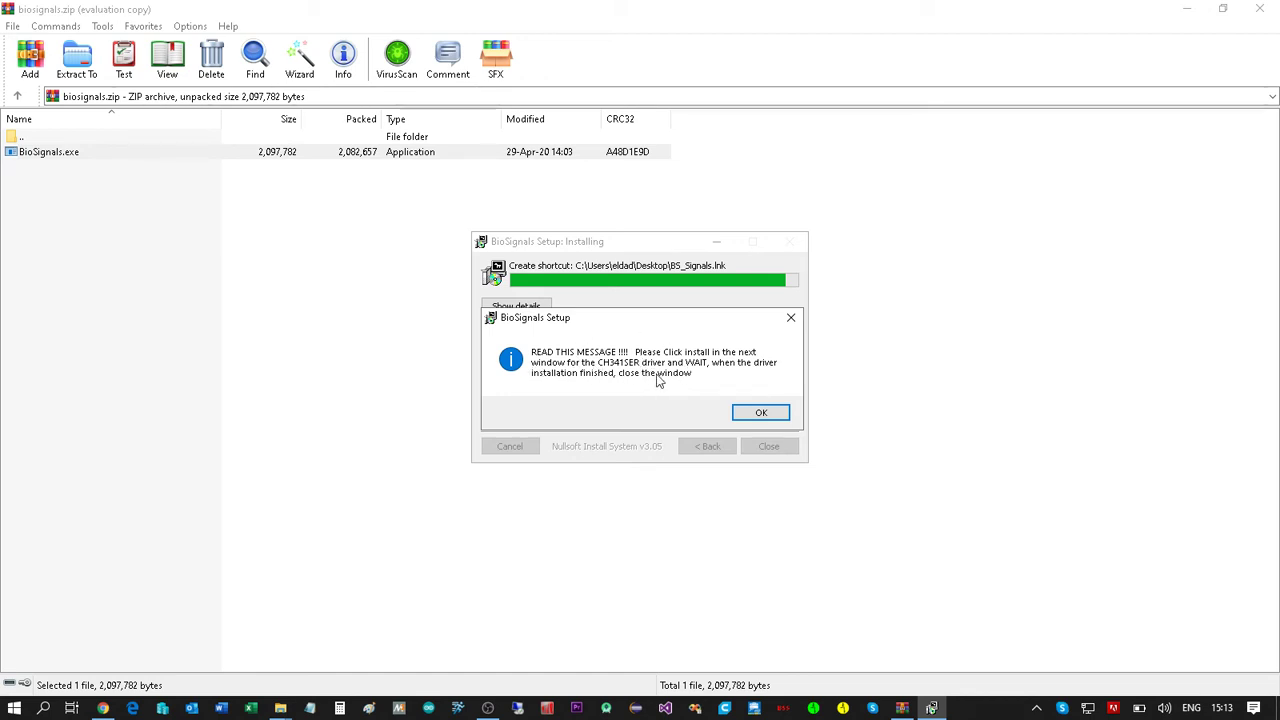
left_click(747, 412)
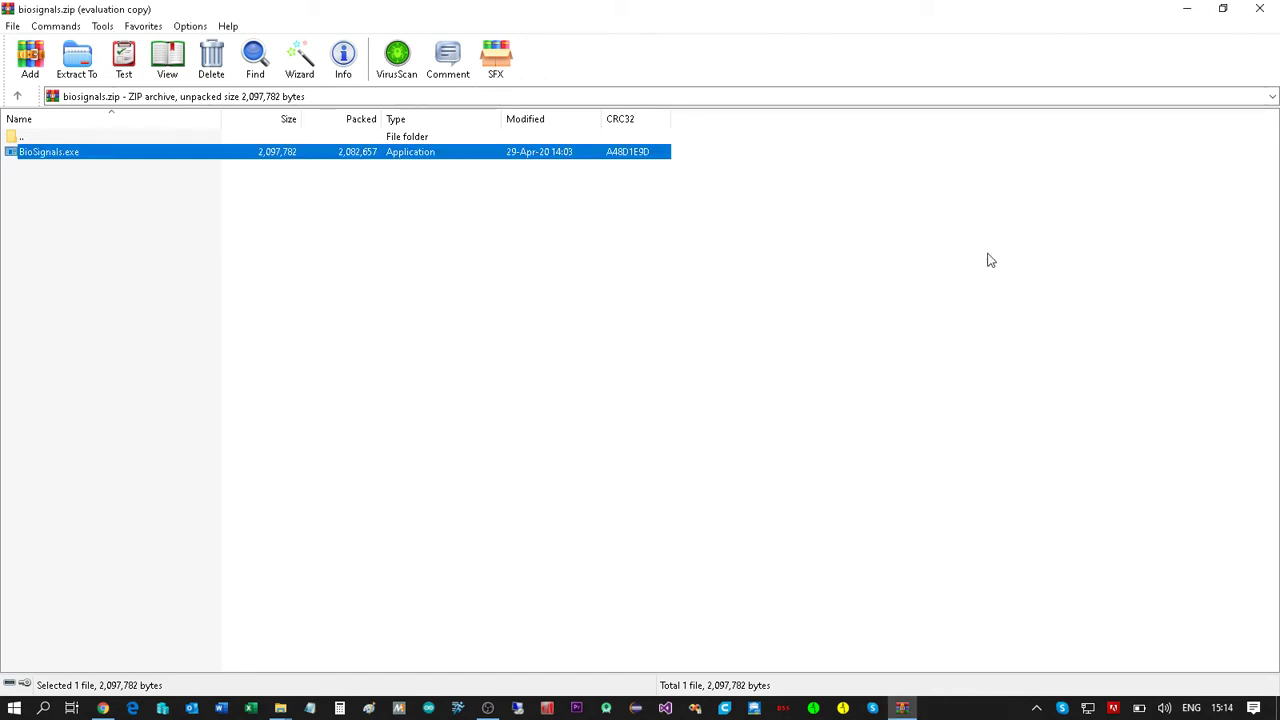
Close the archive, Downloads and browser windows and move the BS_Signals and BioSignals desktop shortcuts side by side below the Polygraph shortcut.
left_click(1261, 10)
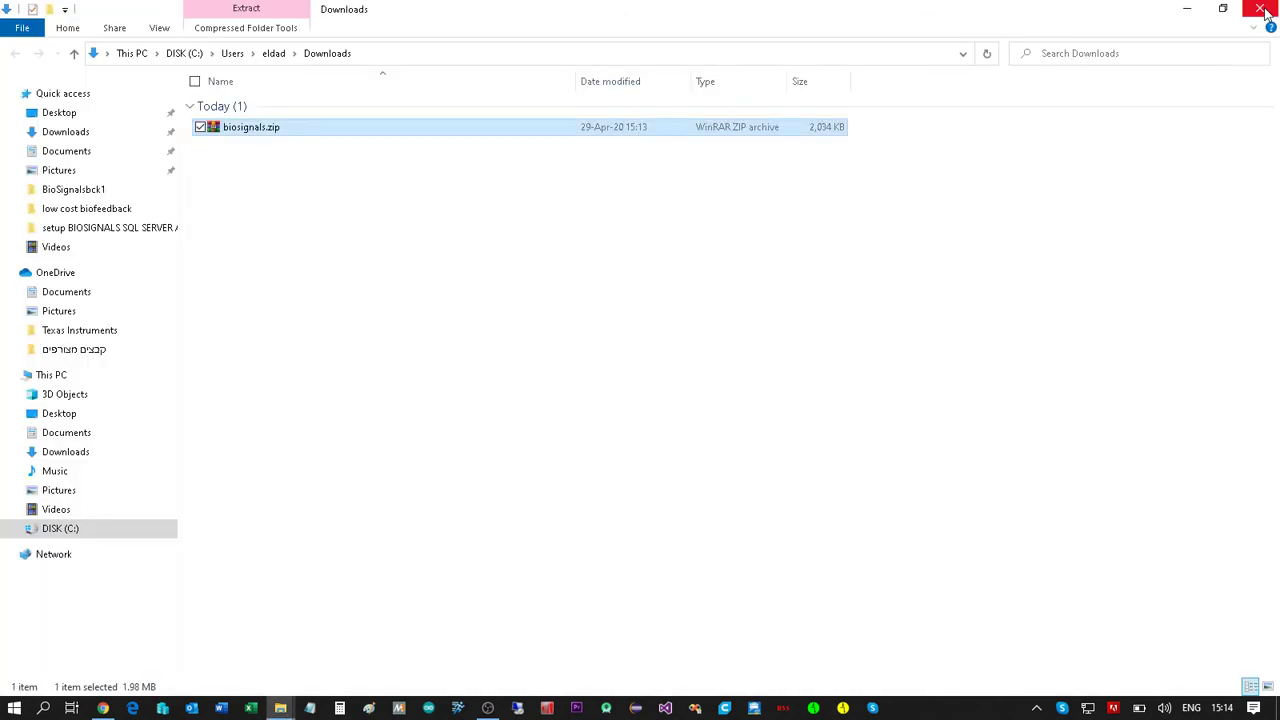
left_click(1262, 10)
left_click(1264, 10)
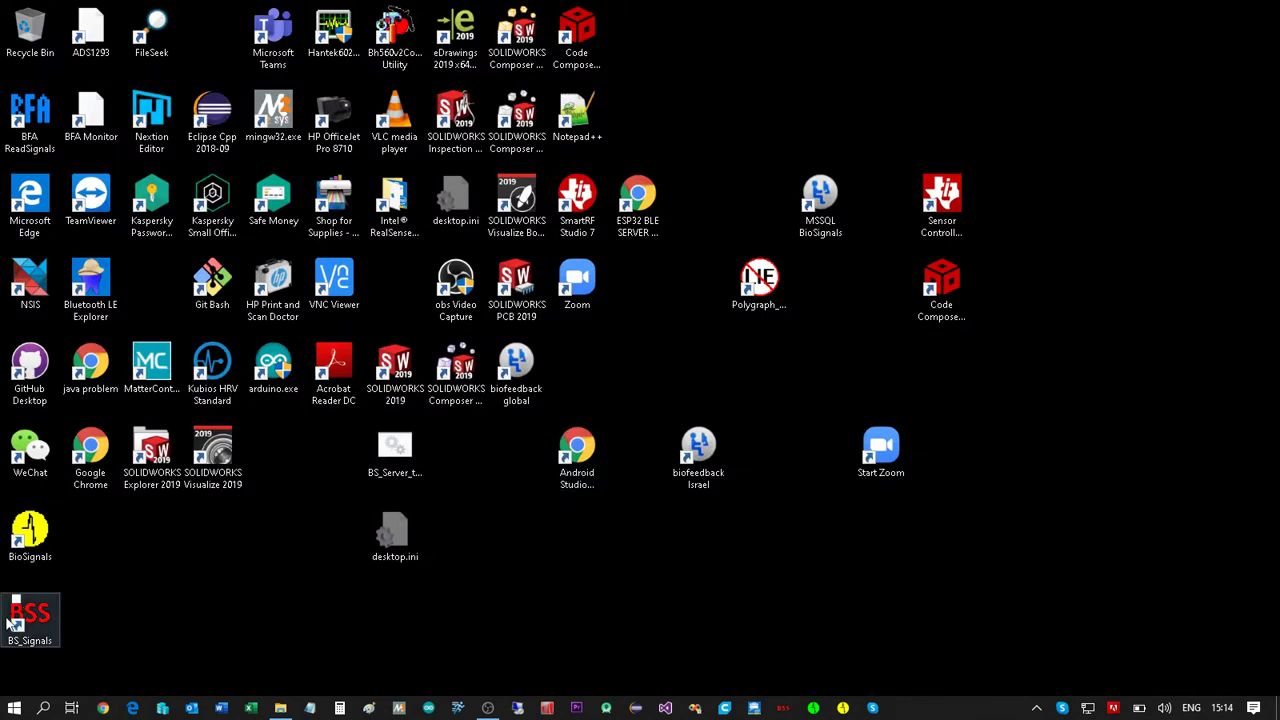
left_click_drag(30, 618, 810, 383)
left_click_drag(30, 535, 757, 386)
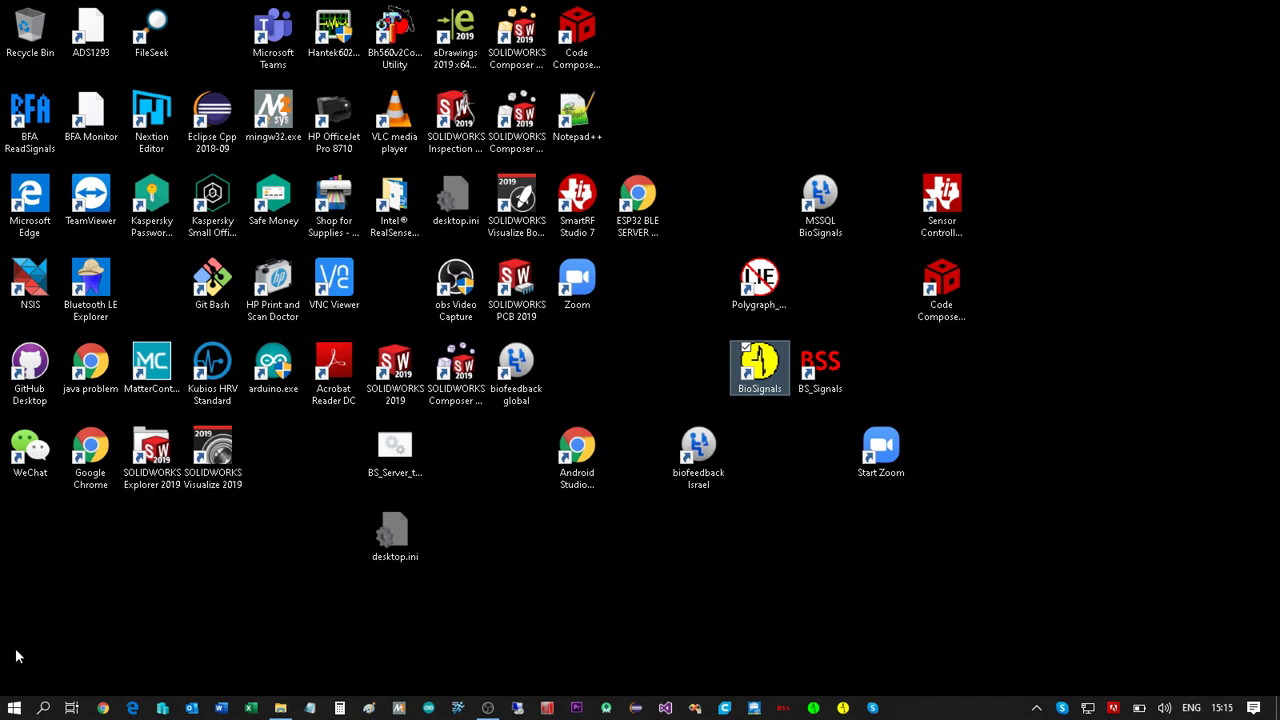
Check in Device Manager, under Ports (COM & LPT), which COM port the USB-SERIAL CH340 device uses.
right_click(12, 708)
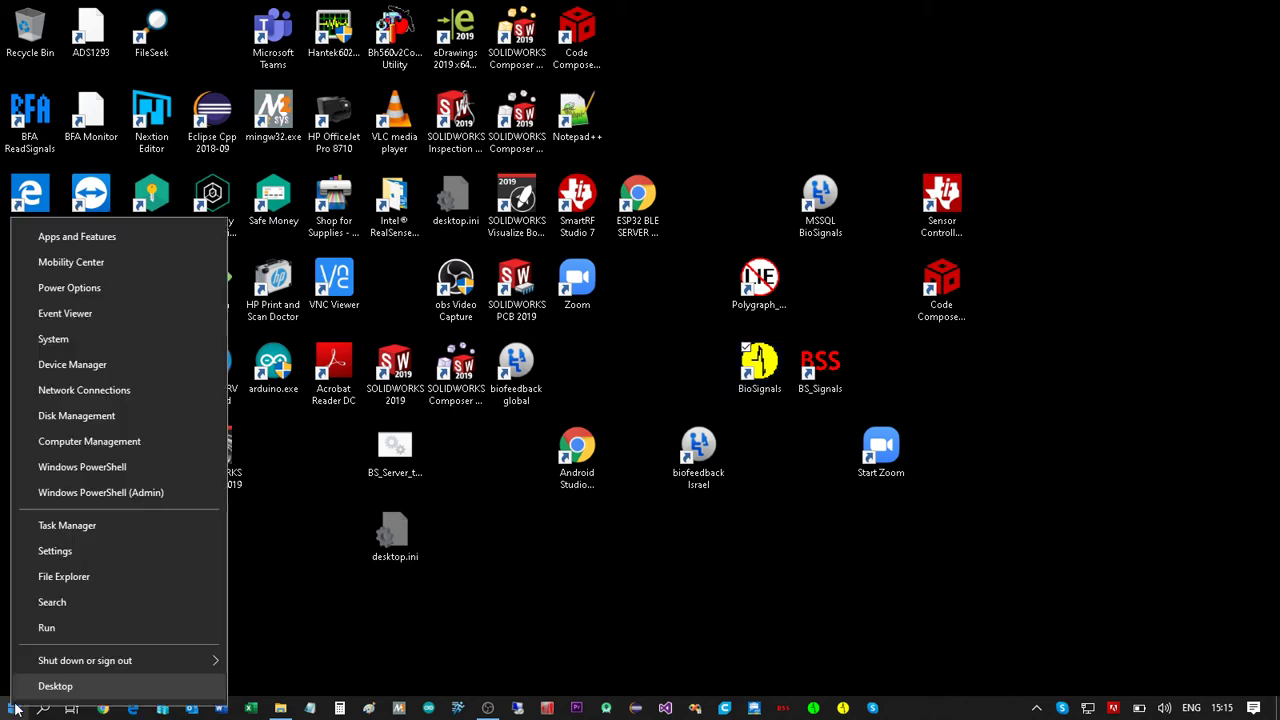
left_click(65, 366)
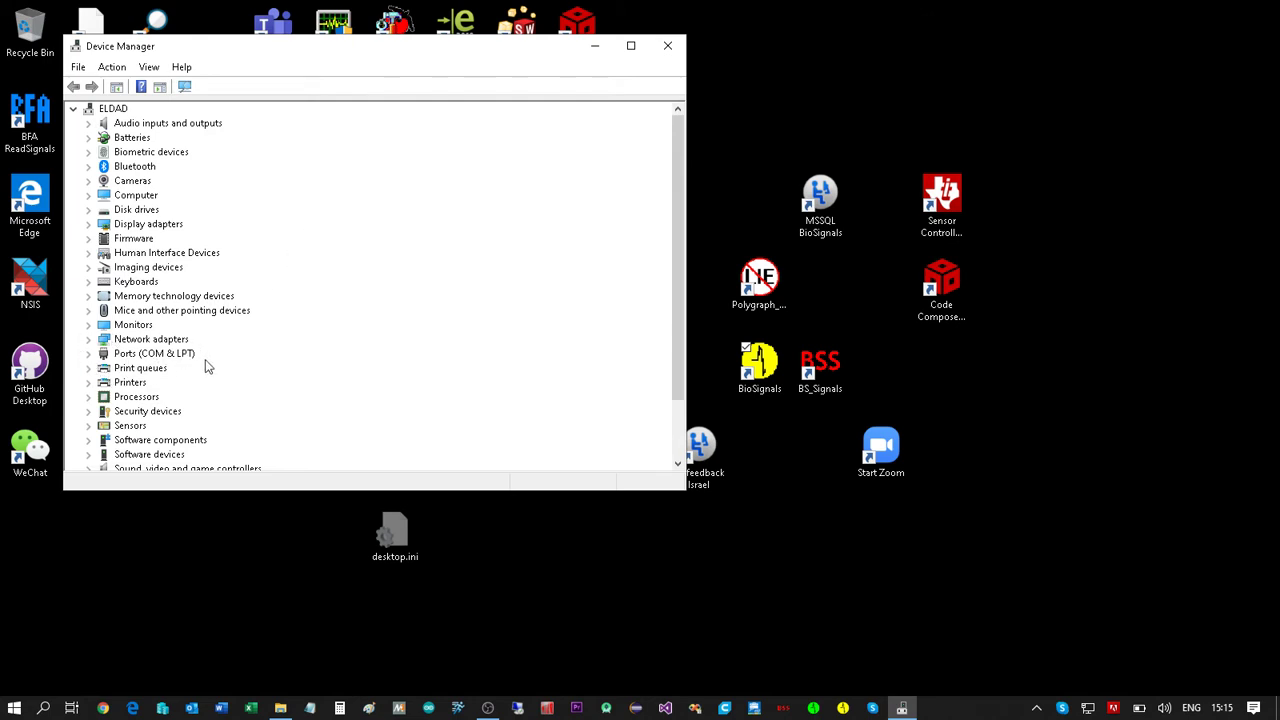
left_click(89, 354)
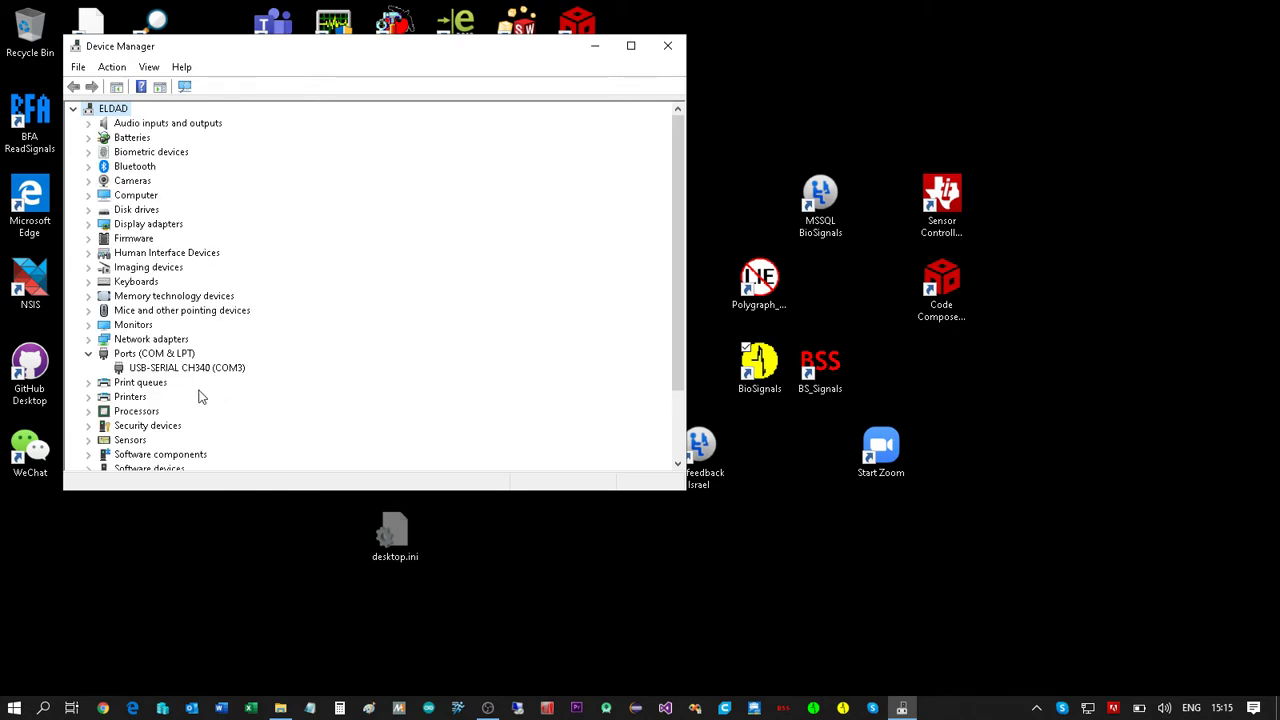
left_click(668, 46)
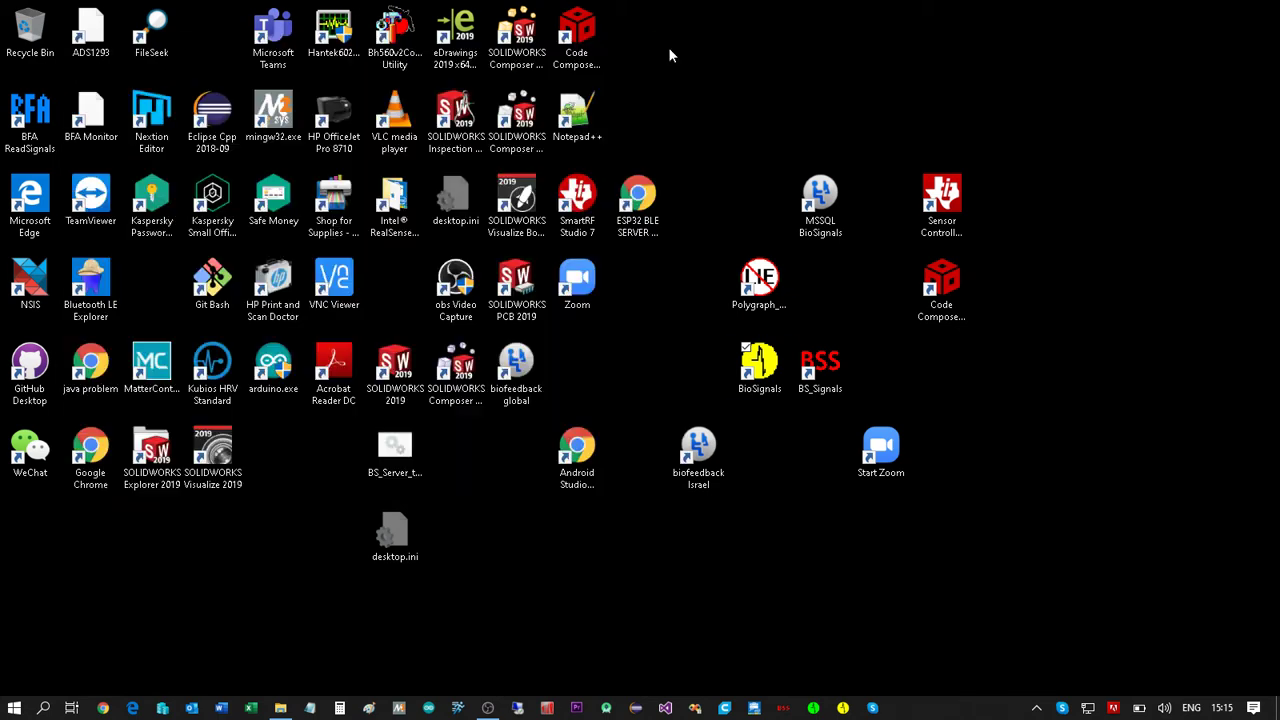
Review the Default_COM setting in BS_Signals.ini in the C:\BioSignals folder, and close the file and folder.
left_click(282, 707)
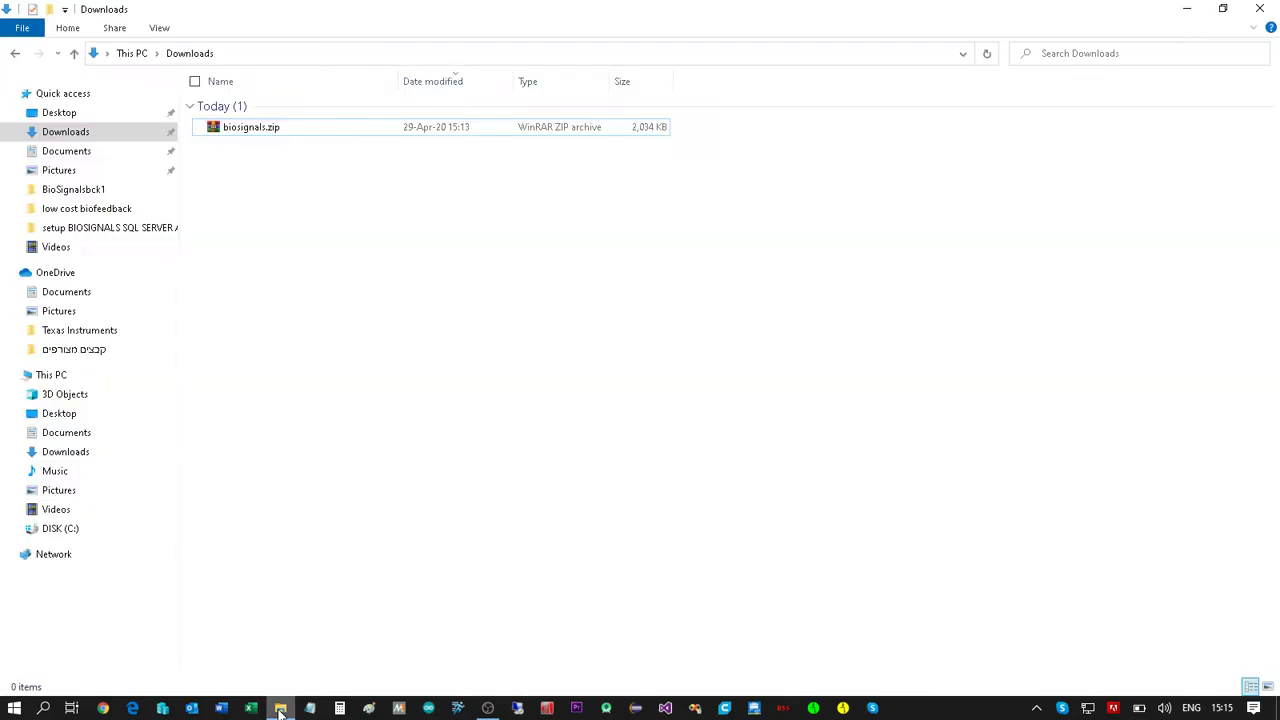
left_click(58, 530)
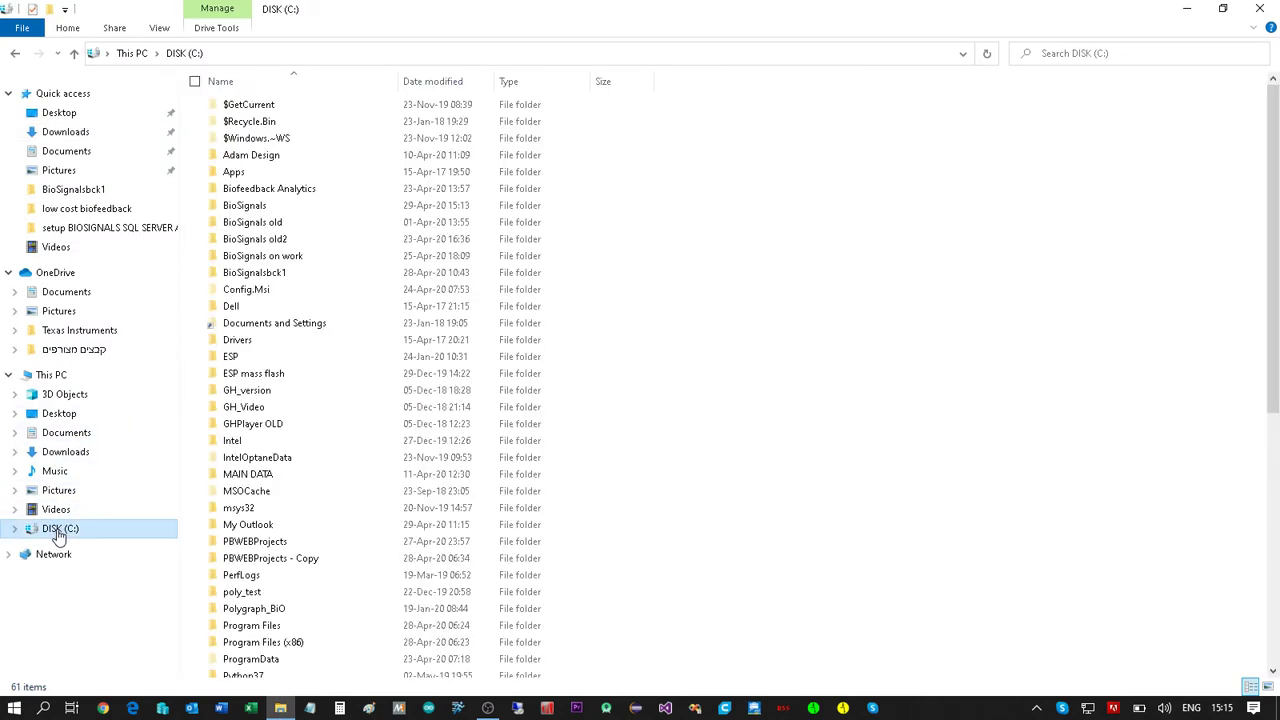
double_click(240, 207)
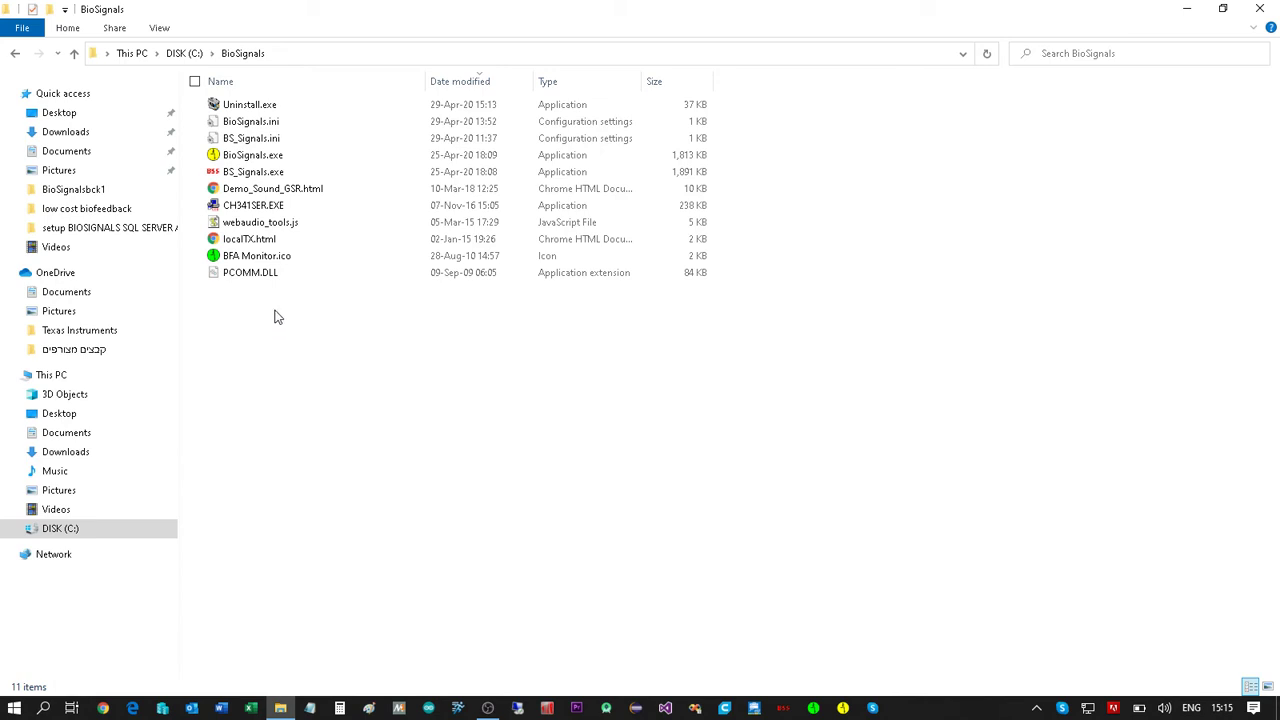
double_click(250, 140)
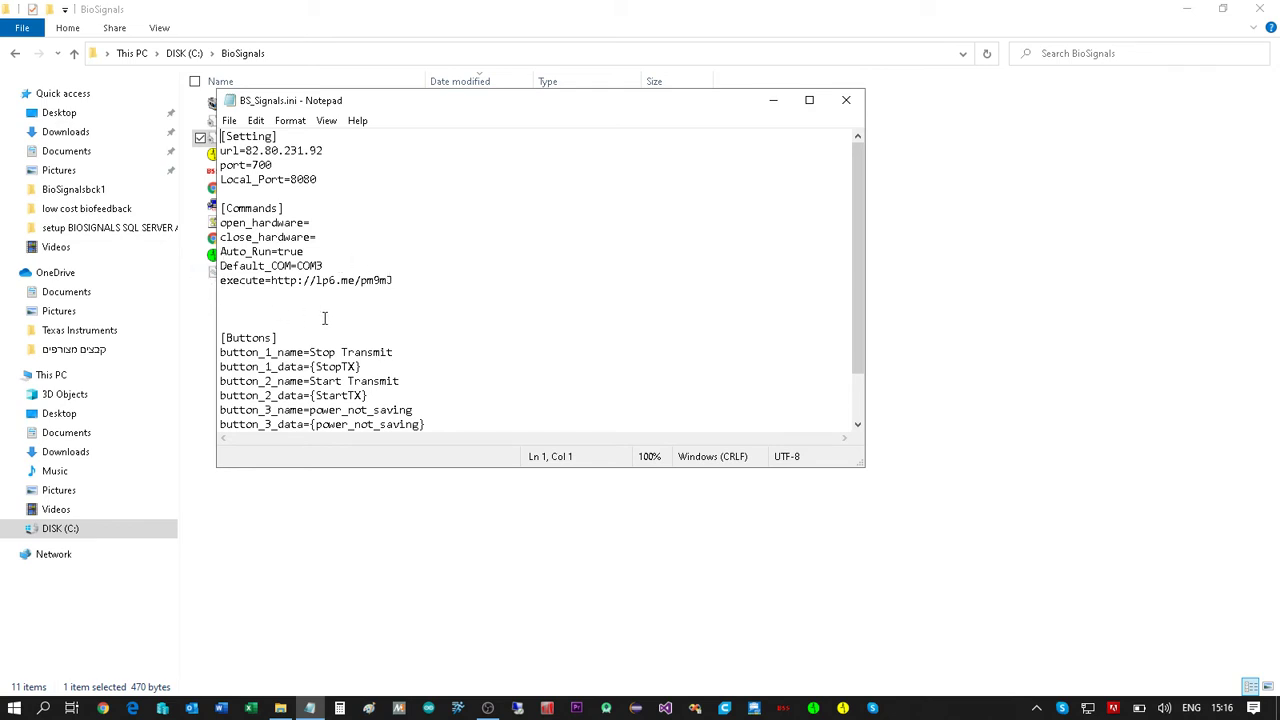
left_click(846, 100)
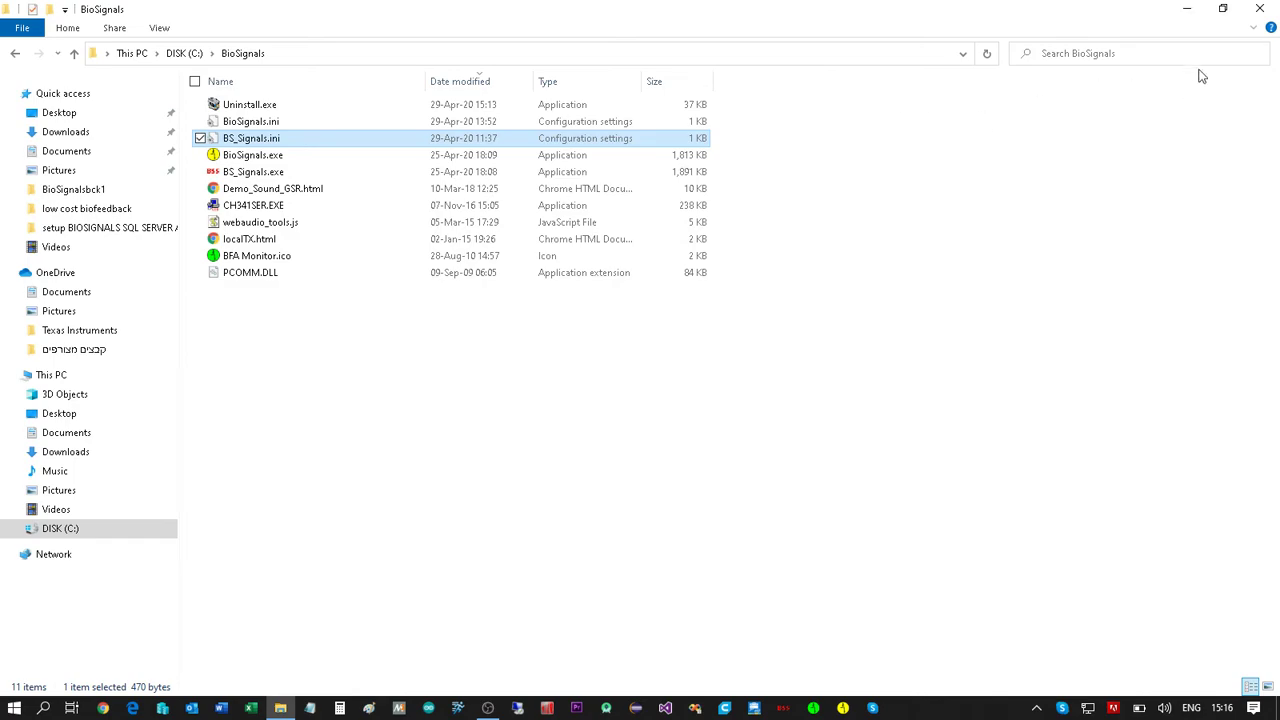
left_click(1267, 15)
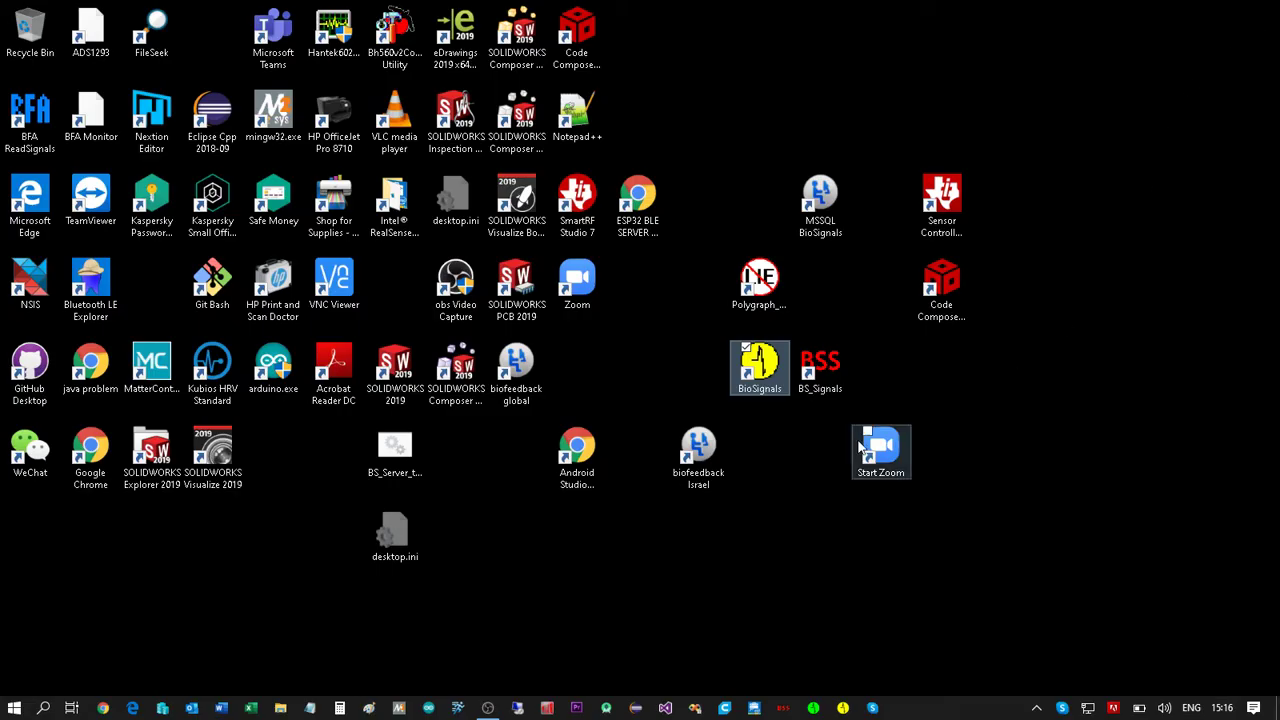
Launch BS_Signals from the desktop and open a biofeedback training game from its landing page.
left_click(822, 375)
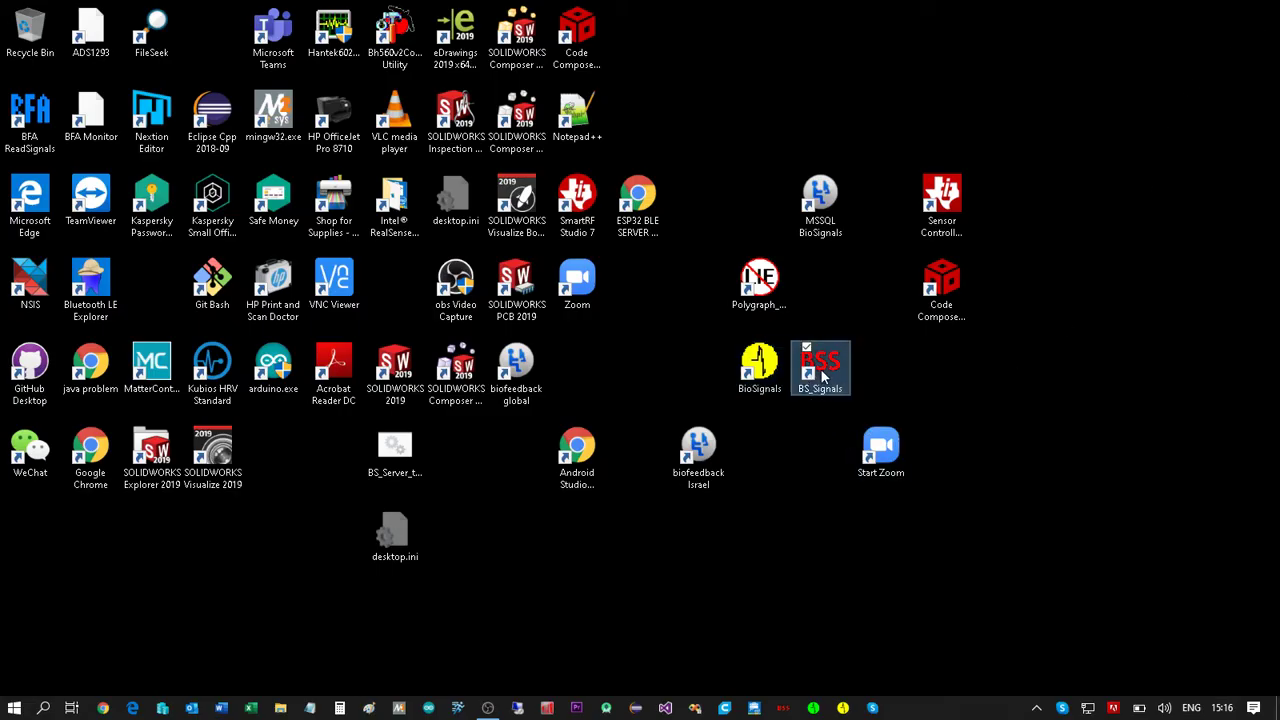
double_click(822, 375)
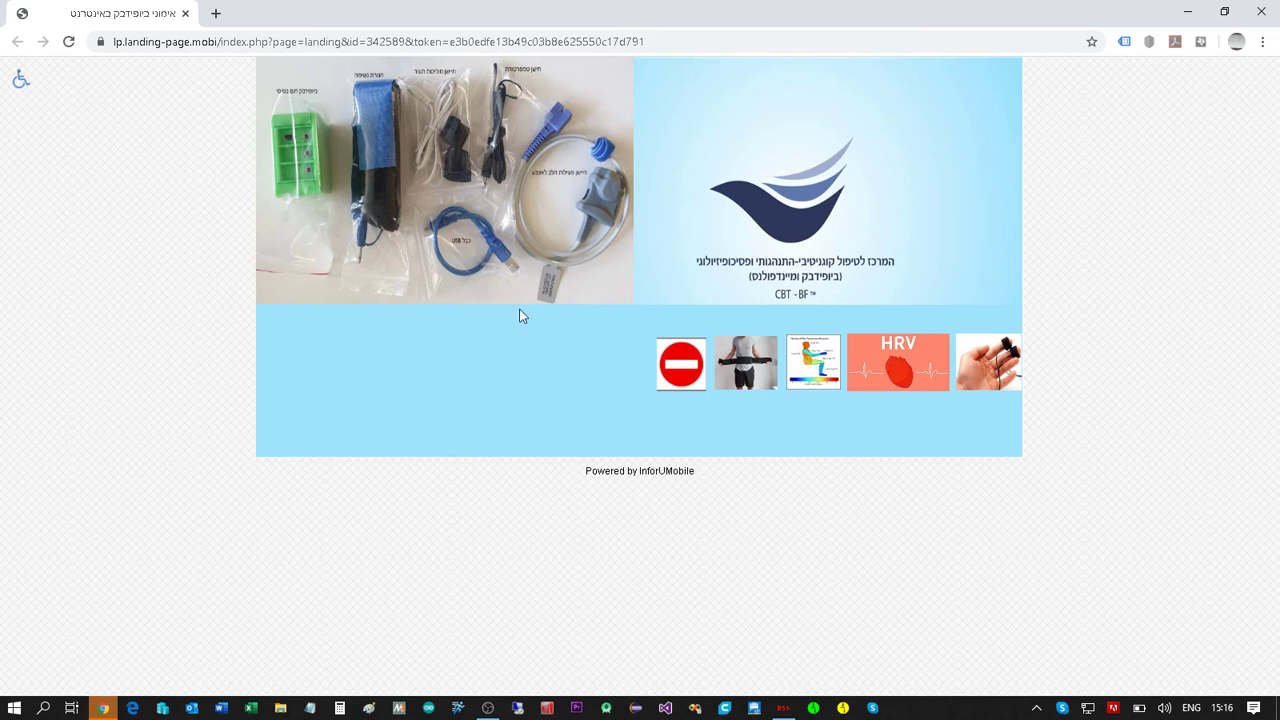
left_click(641, 137)
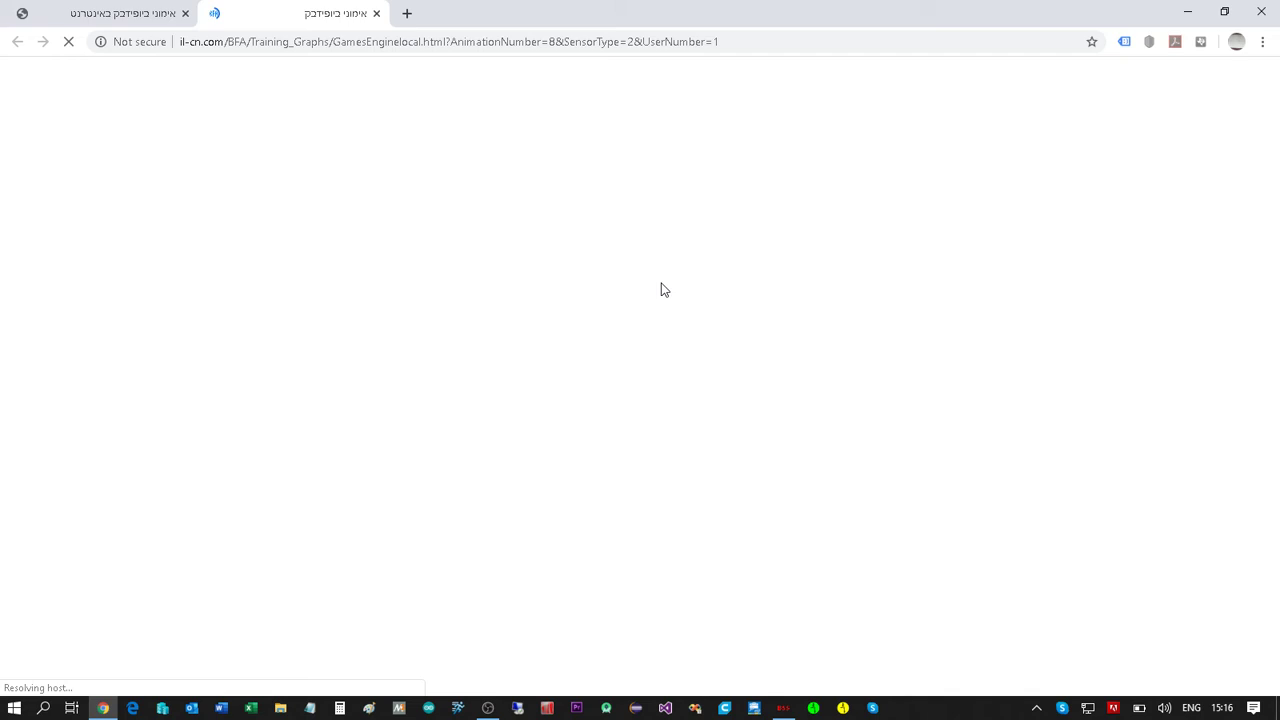
Switch to the BS_Signals device data window and plot Track BPHeg (magenta) instead of Track BVP (red).
mouse_move(785, 712)
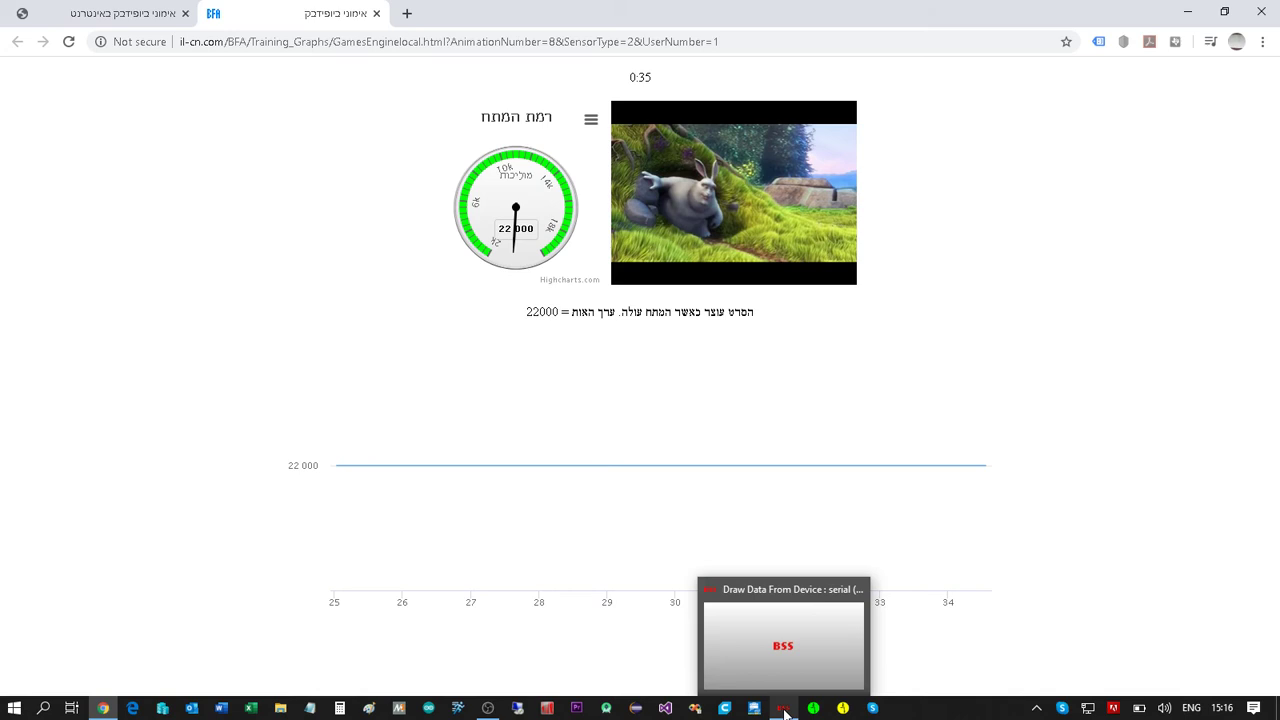
left_click(785, 712)
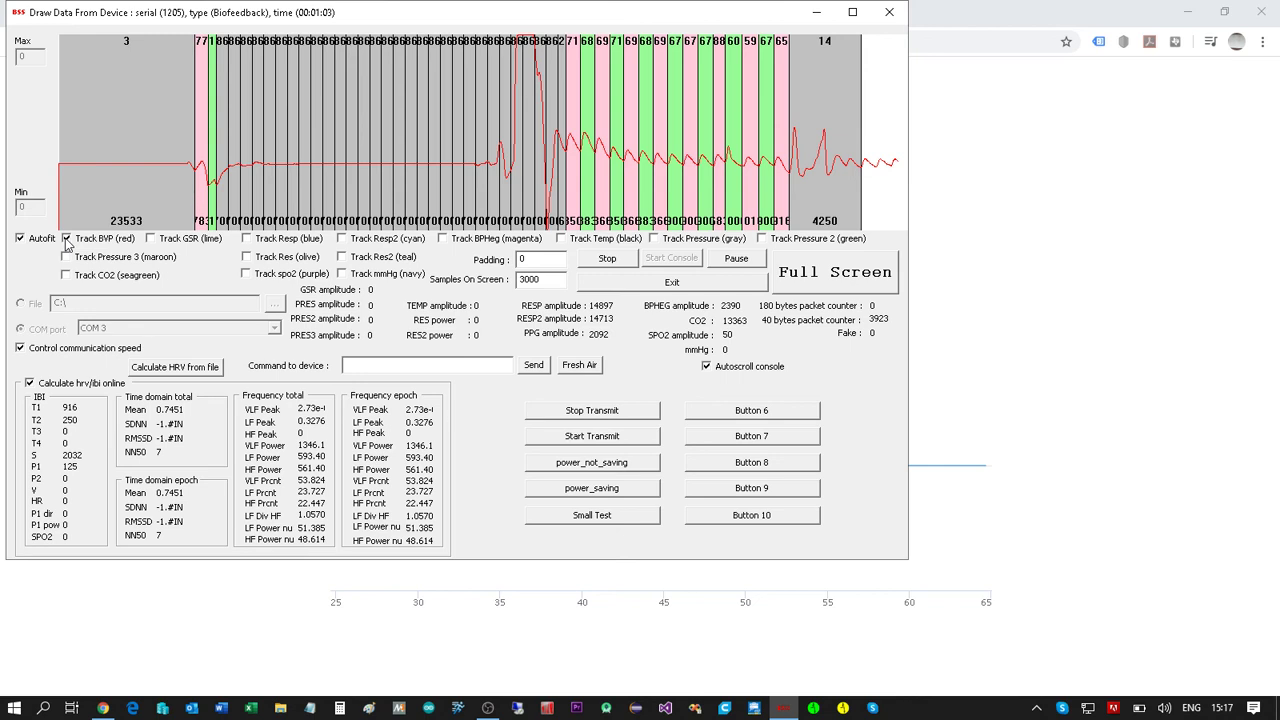
left_click(66, 238)
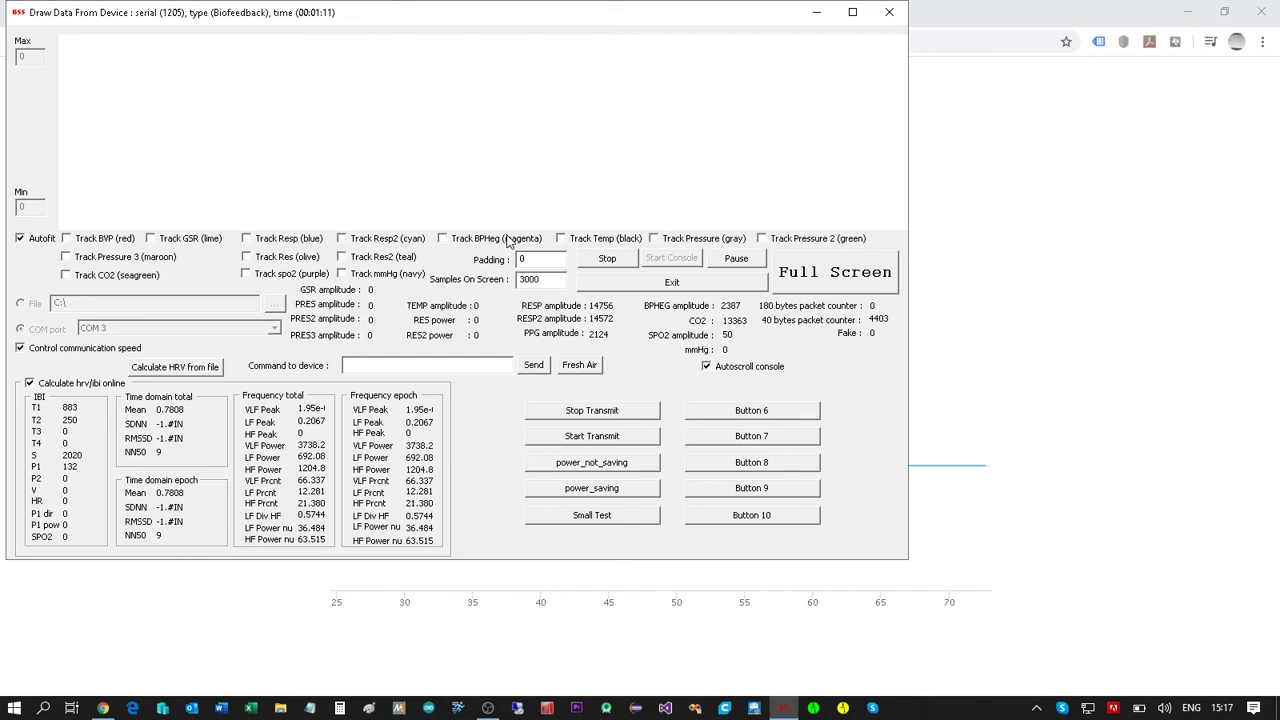
left_click(443, 239)
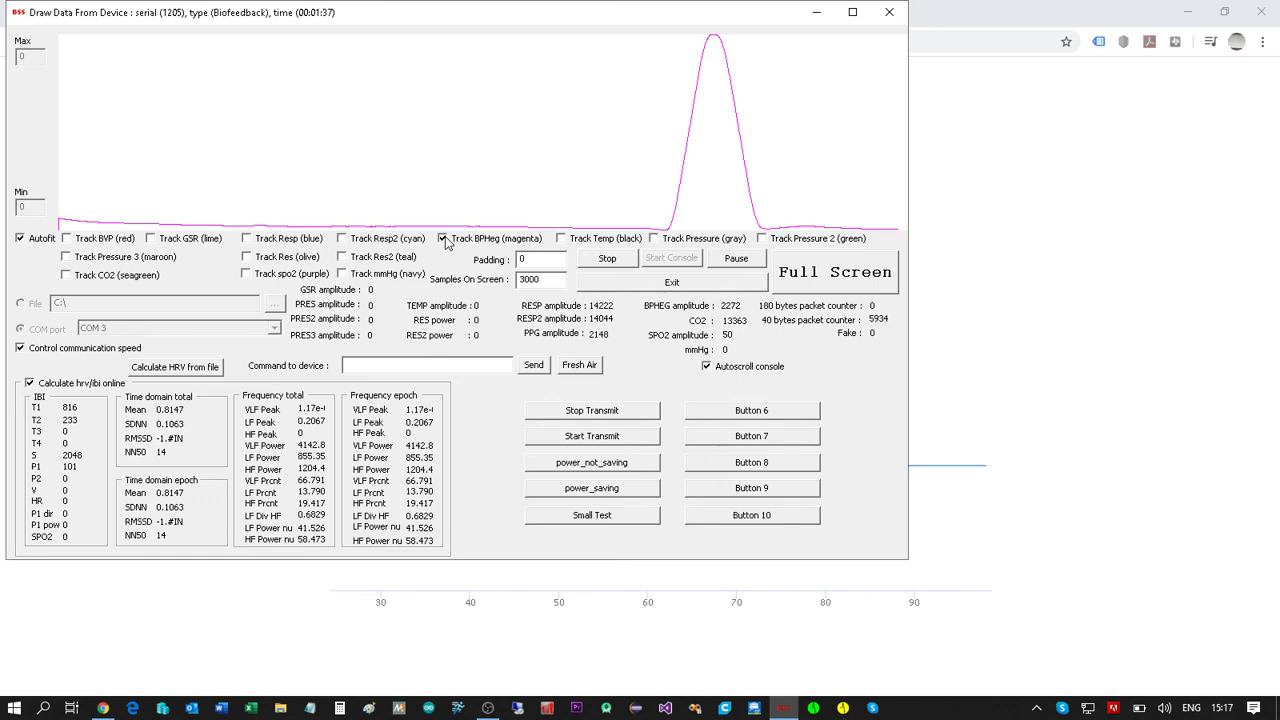
Plot Track Temp (black) instead of Track BPHeg (magenta), dismiss the protocol error, and close the device data window and the browser.
left_click(561, 238)
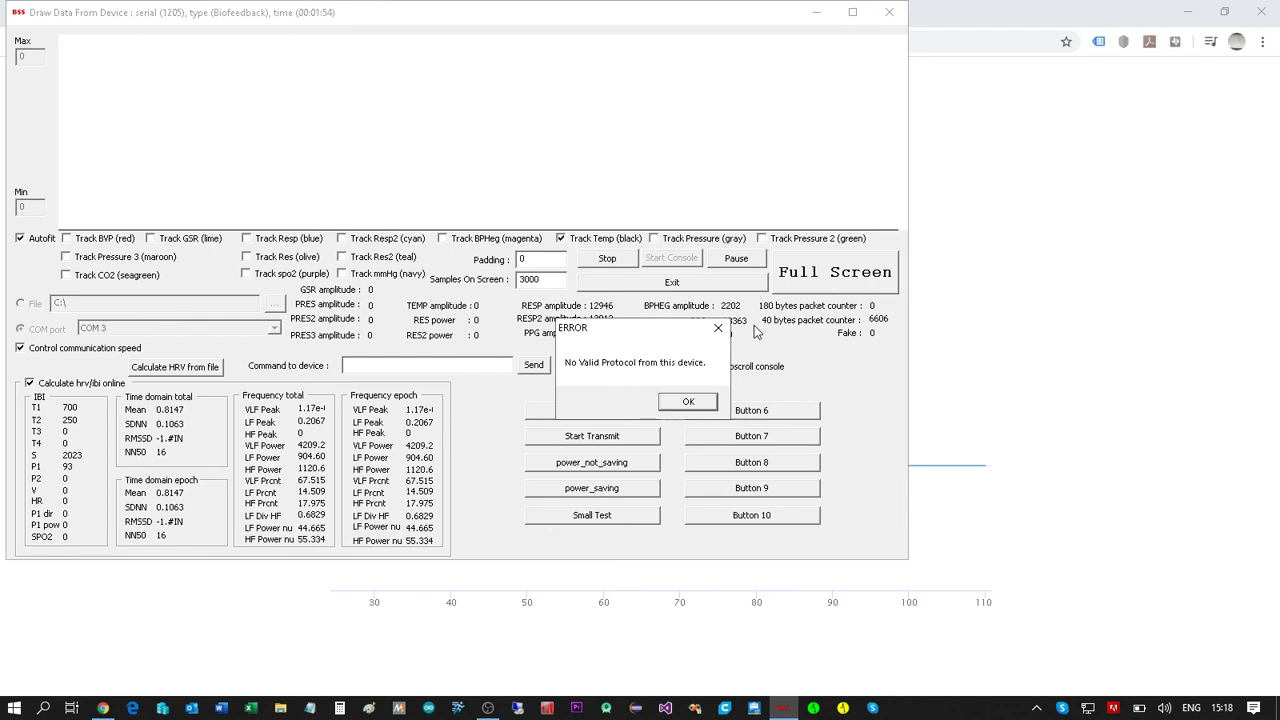
left_click(694, 402)
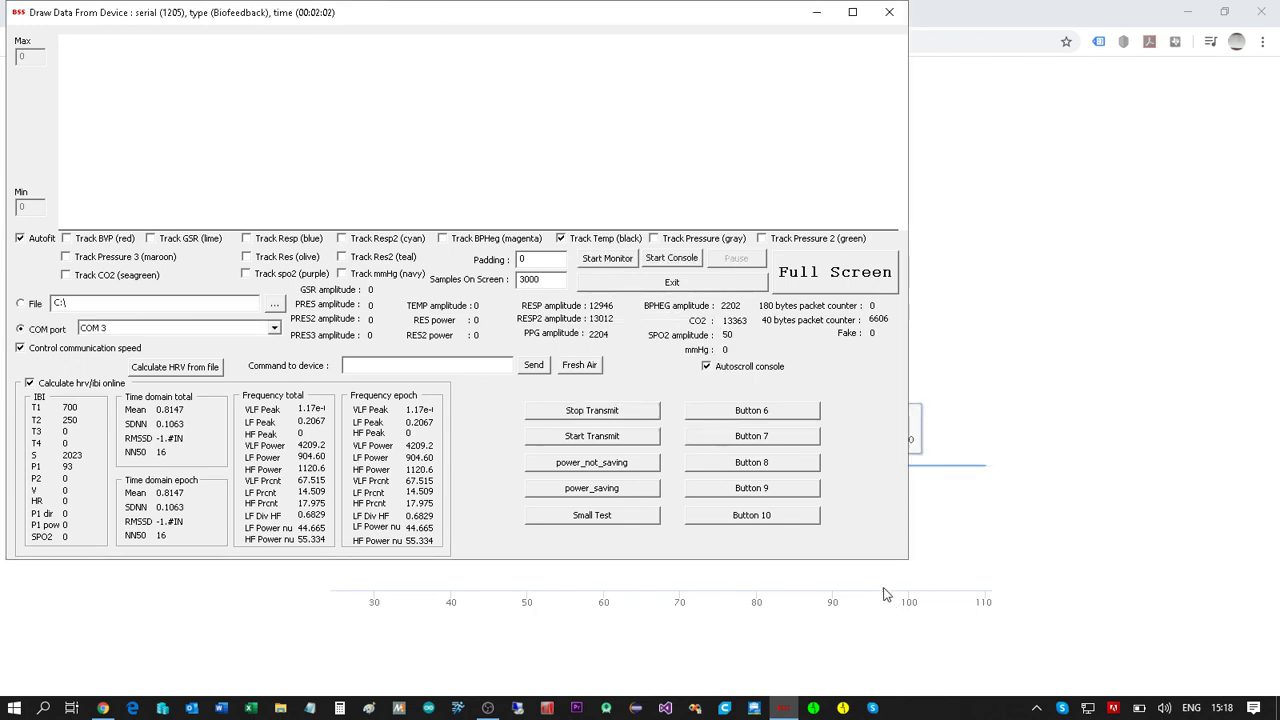
left_click(890, 12)
left_click(1271, 7)
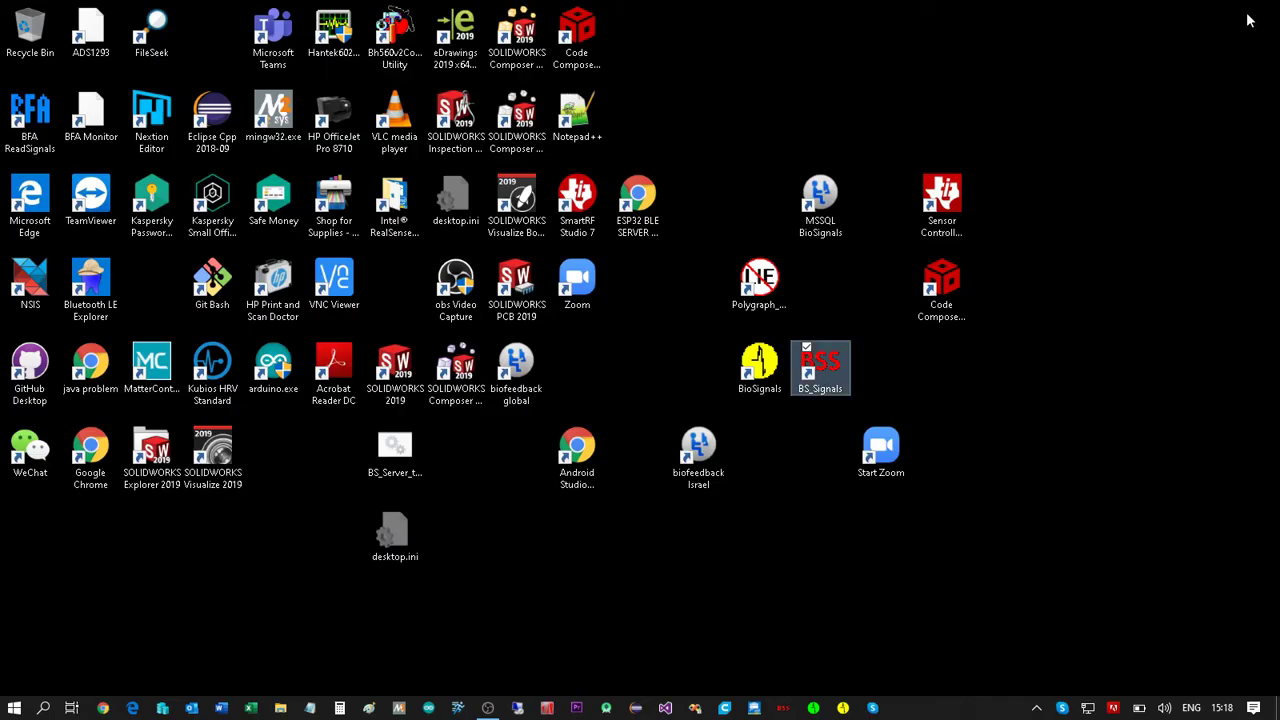
left_click(281, 707)
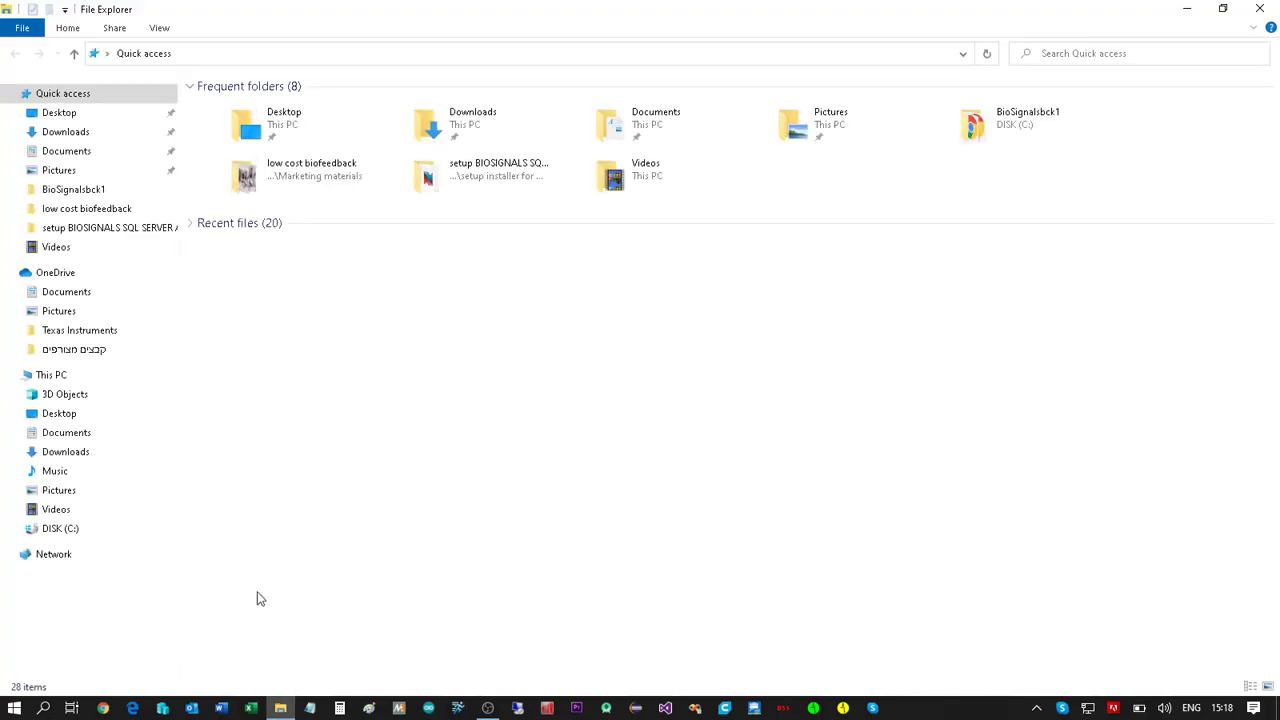
left_click(82, 527)
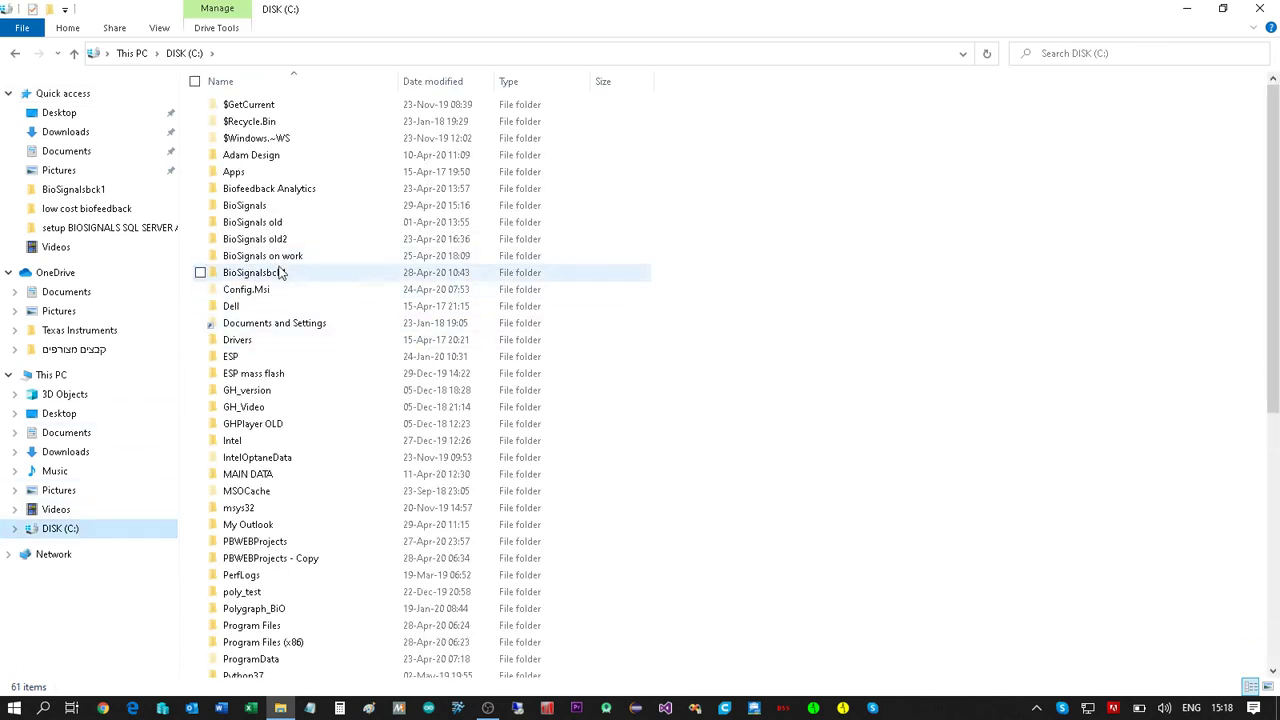
left_click(266, 207)
double_click(266, 207)
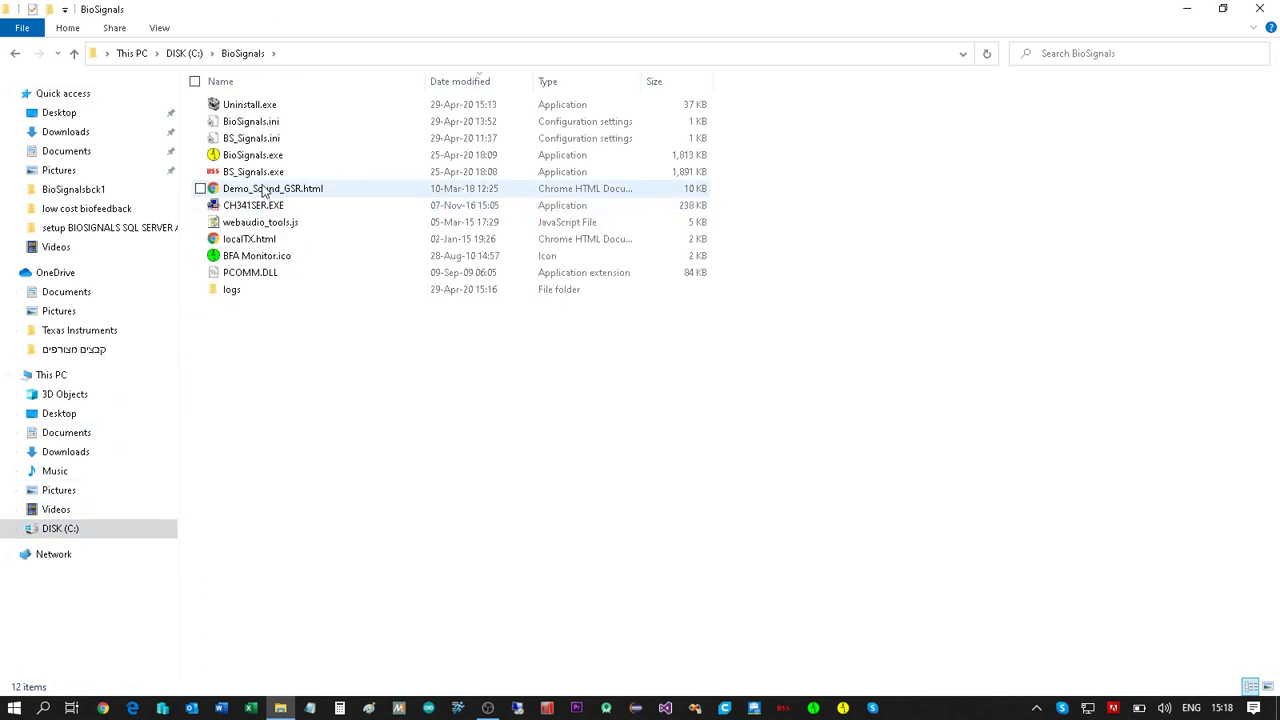
double_click(236, 290)
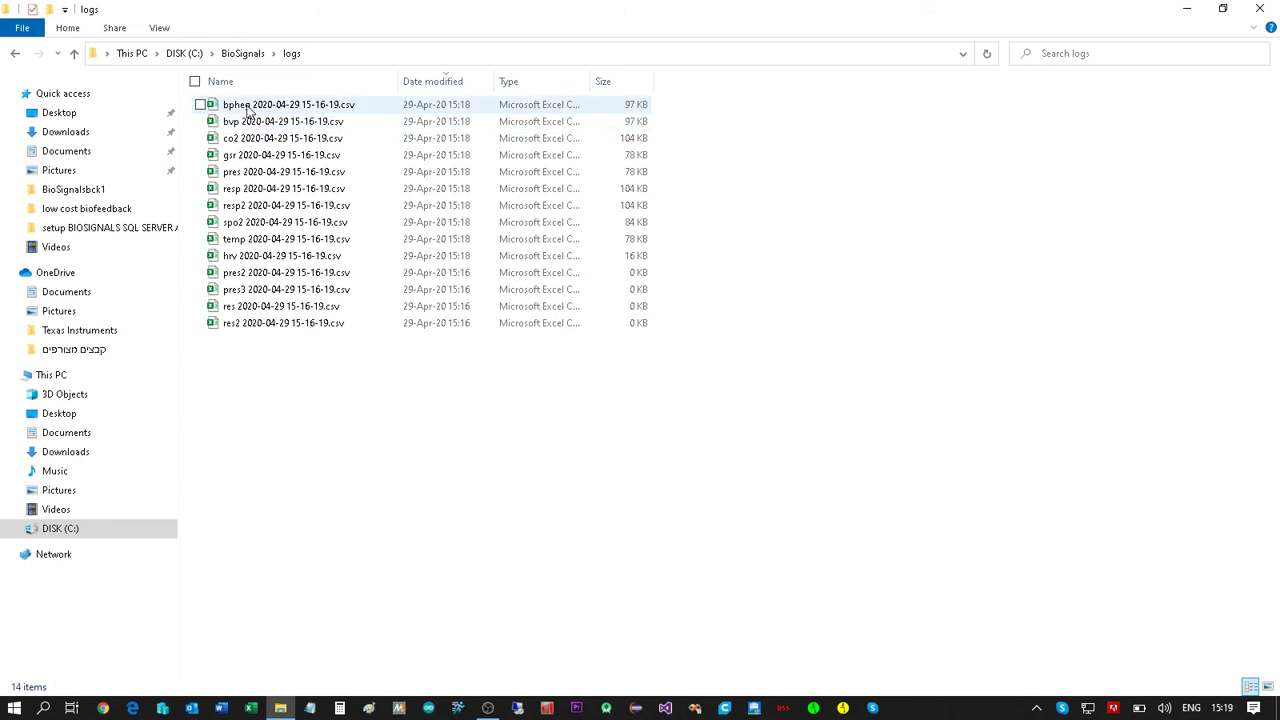
double_click(236, 259)
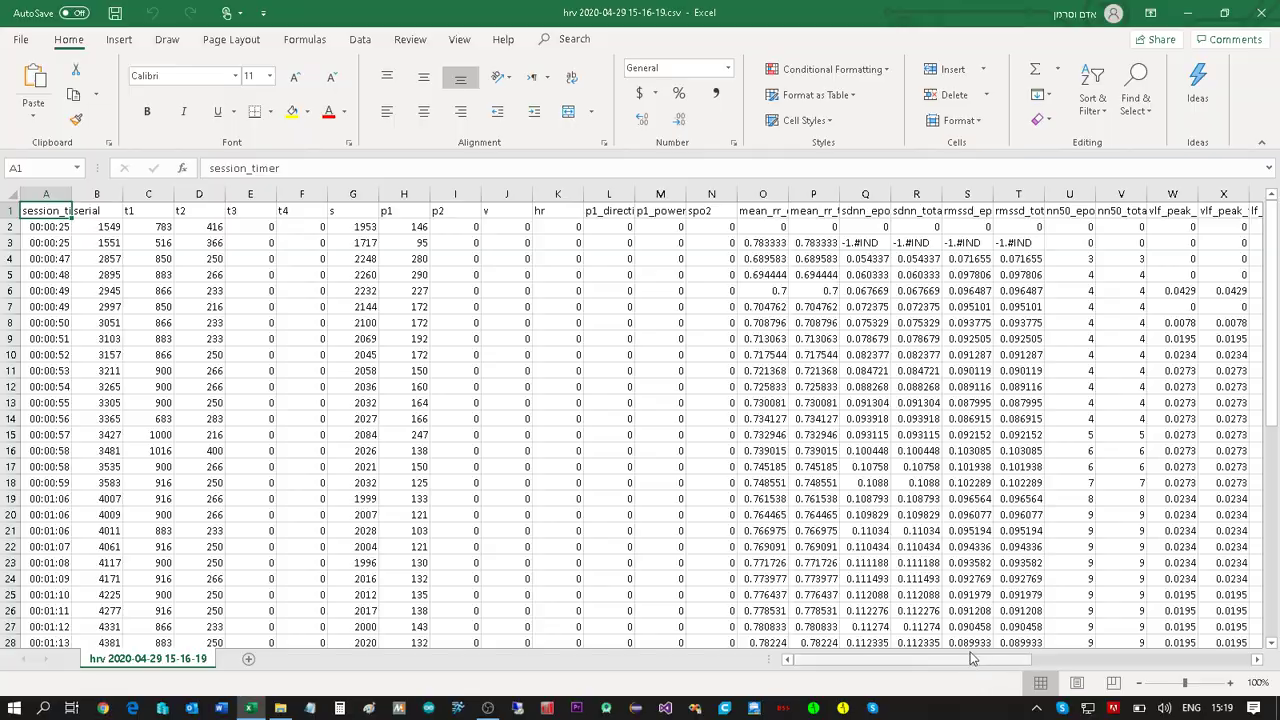
left_click_drag(970, 658, 852, 645)
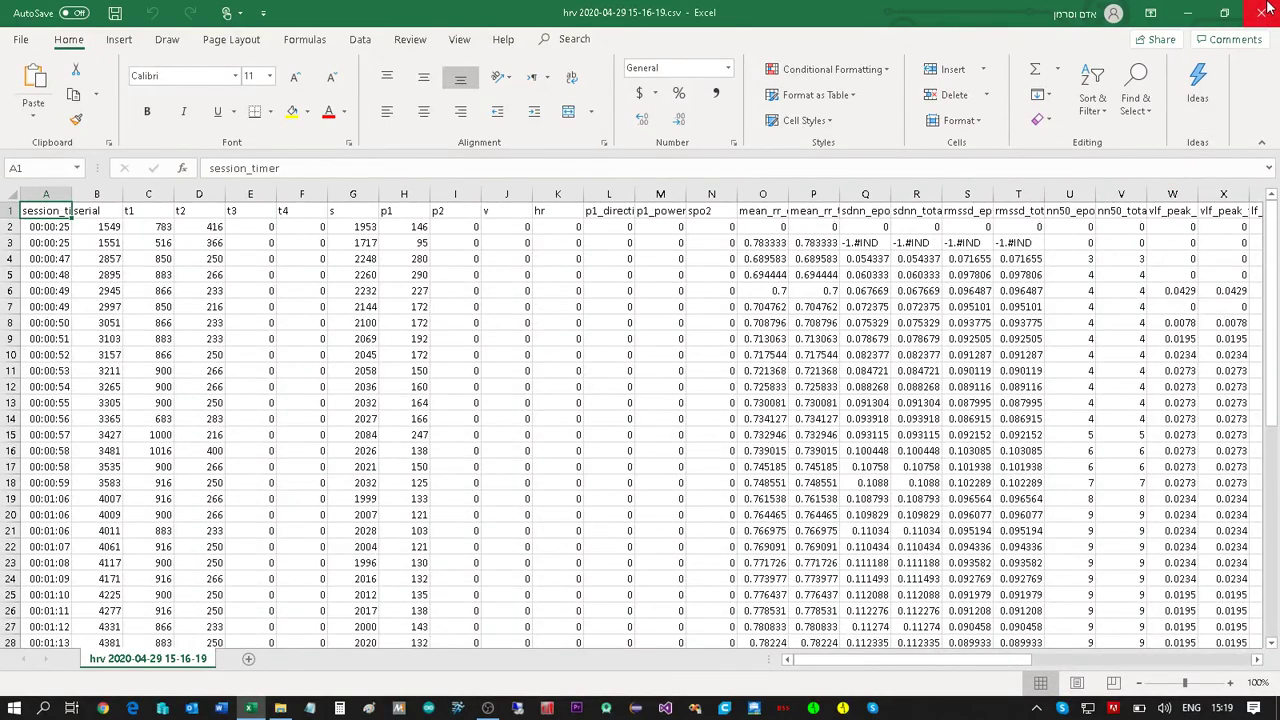